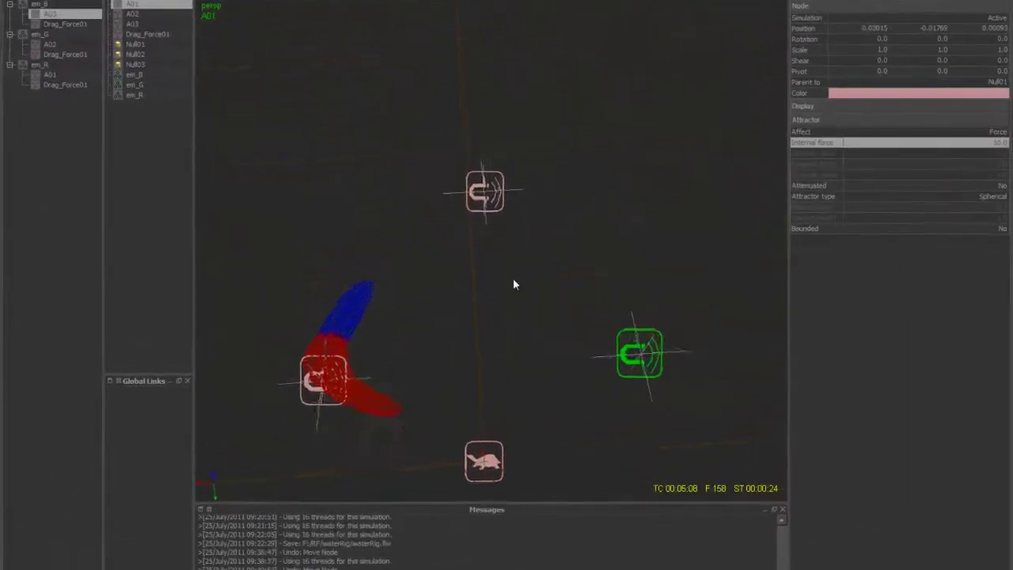
Step: Examine the coloured particle stream travelling between the three attractors from several viewing angles
alt+drag(512, 274, 498, 246)
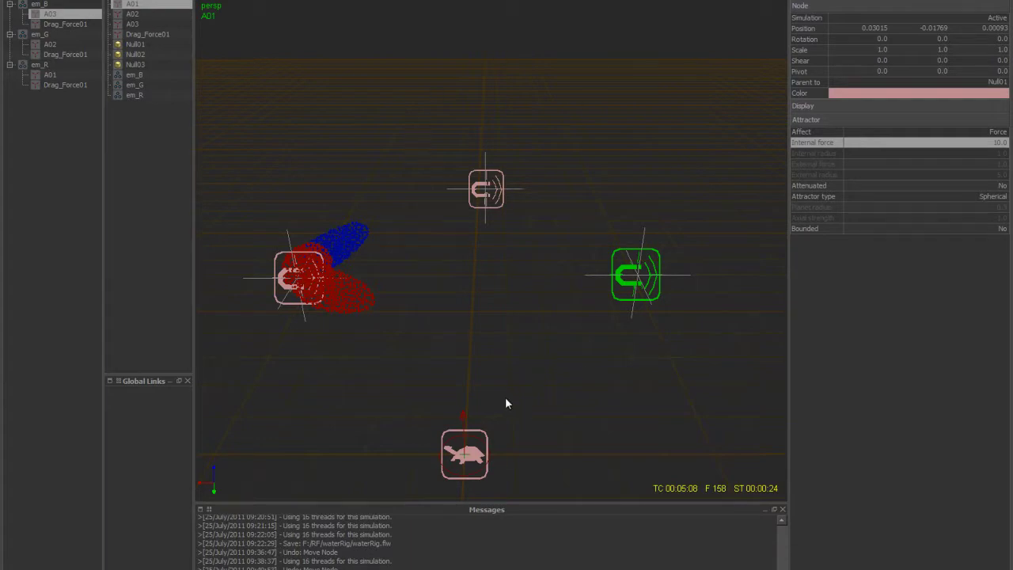
alt+drag(473, 219, 420, 269)
alt+drag(388, 348, 461, 357)
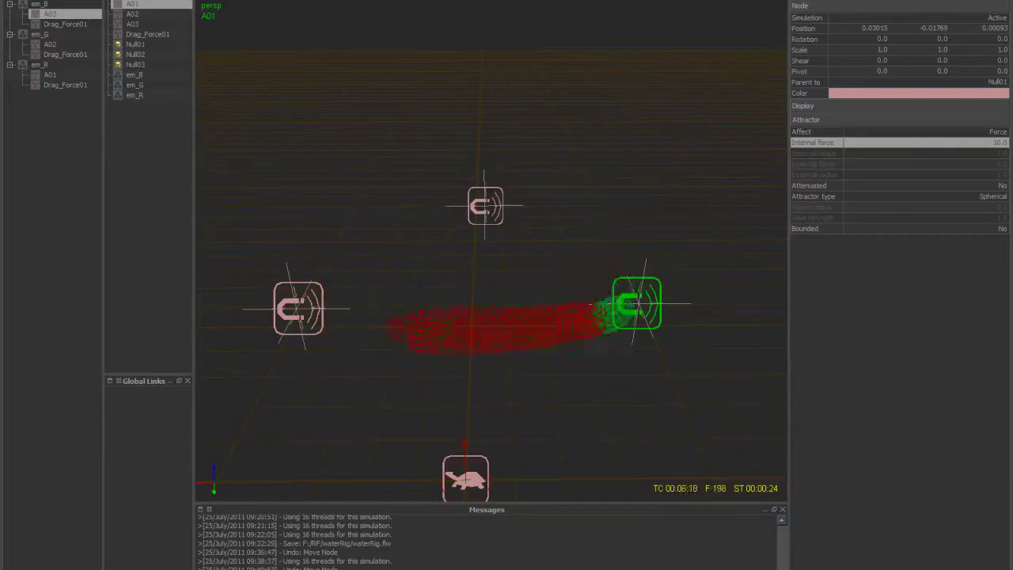
click(815, 143)
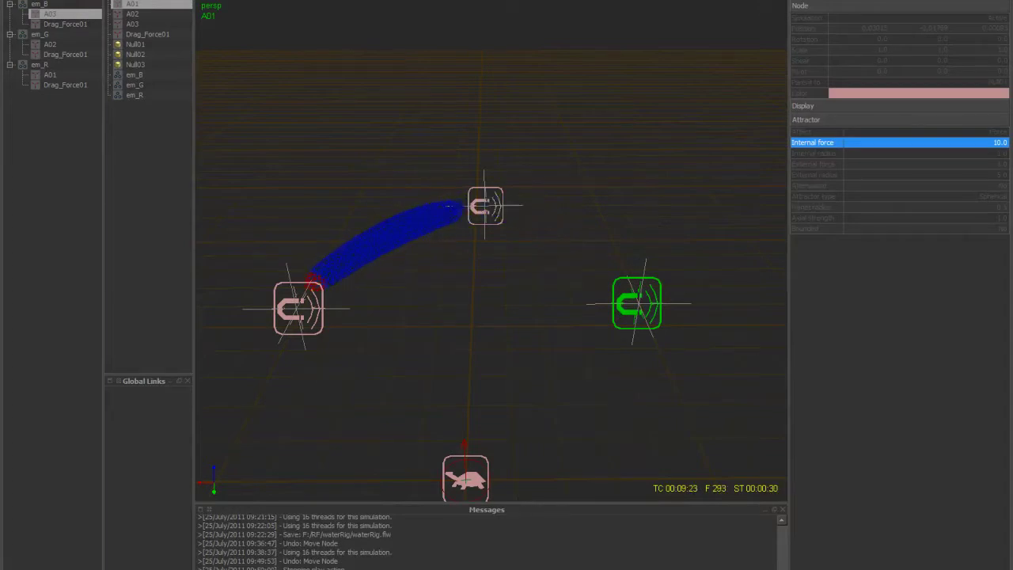
alt+drag(467, 301, 438, 490)
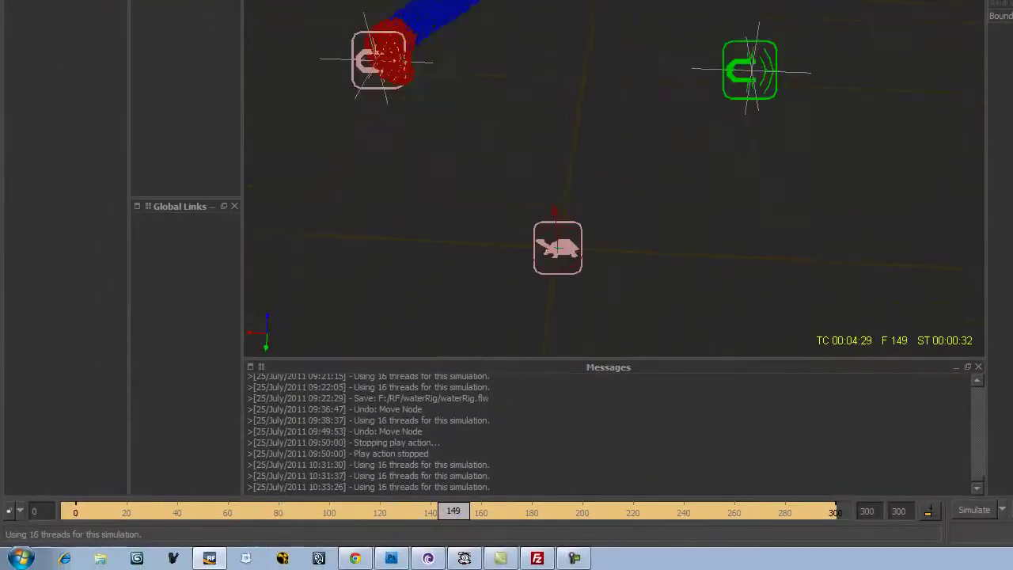
alt+drag(576, 65, 567, 88)
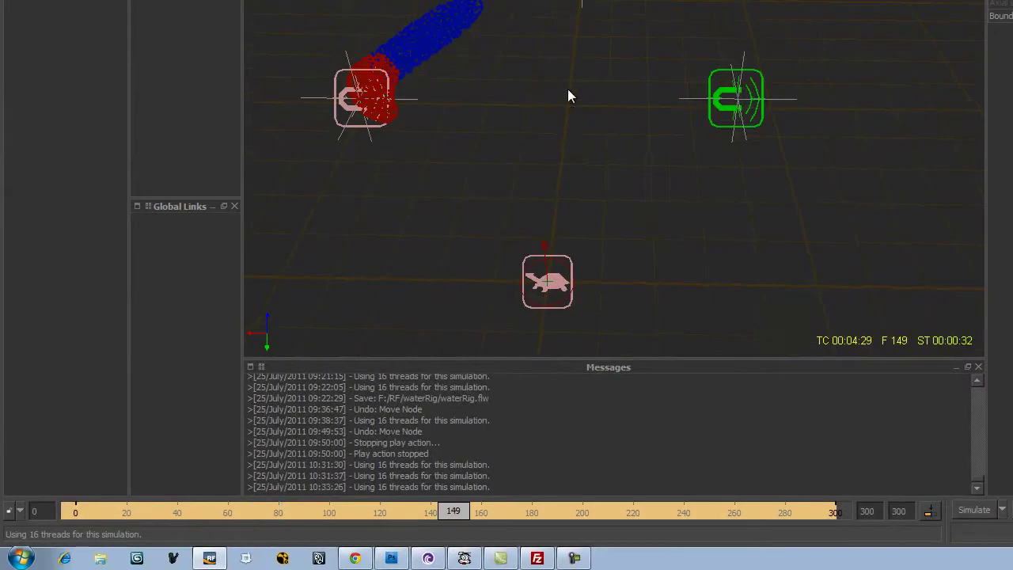
Step: Return the simulation to frame 1 and inspect the emitter at the origin
drag(222, 504, 52, 477)
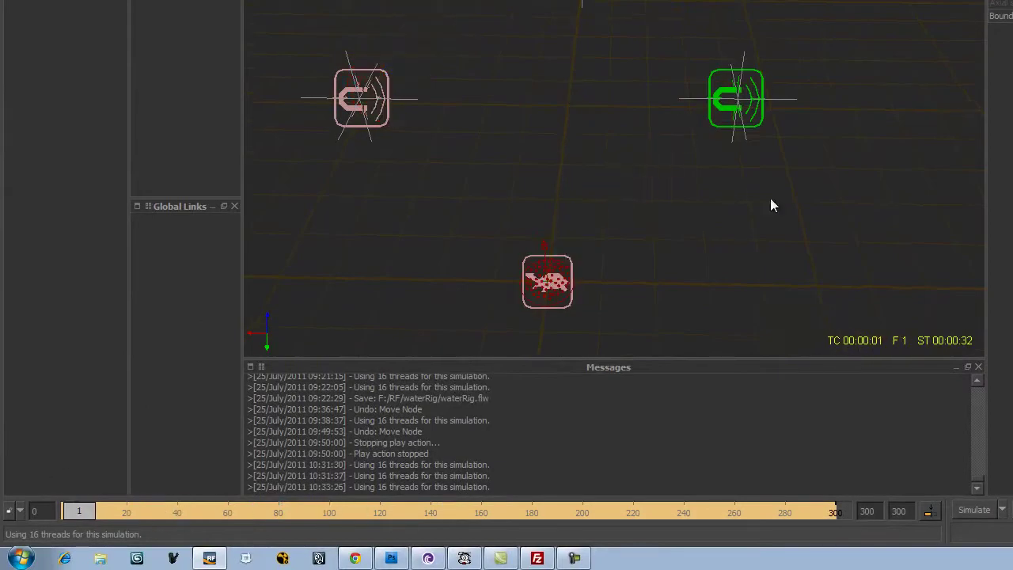
alt+drag(729, 296, 582, 196)
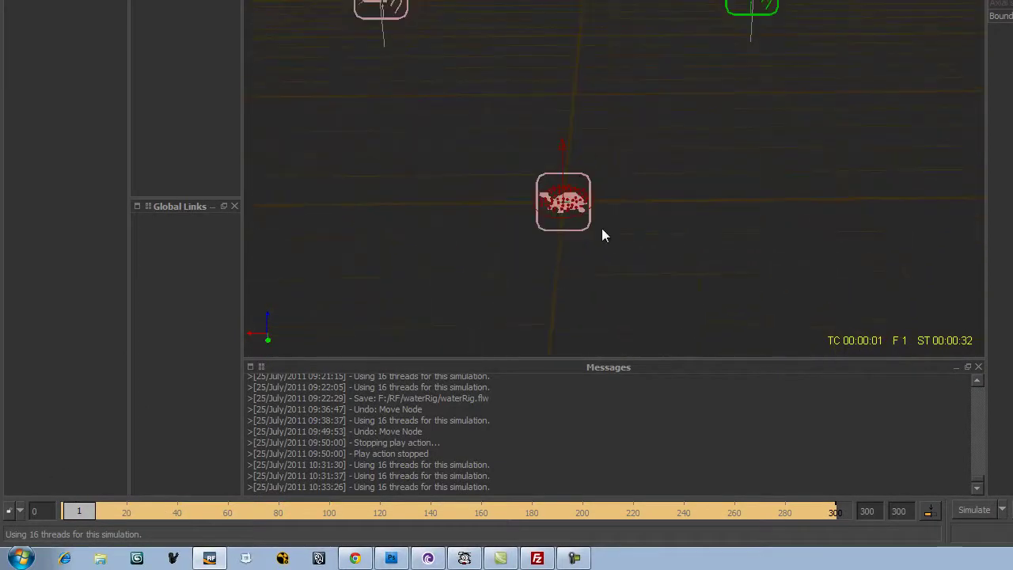
click(563, 198)
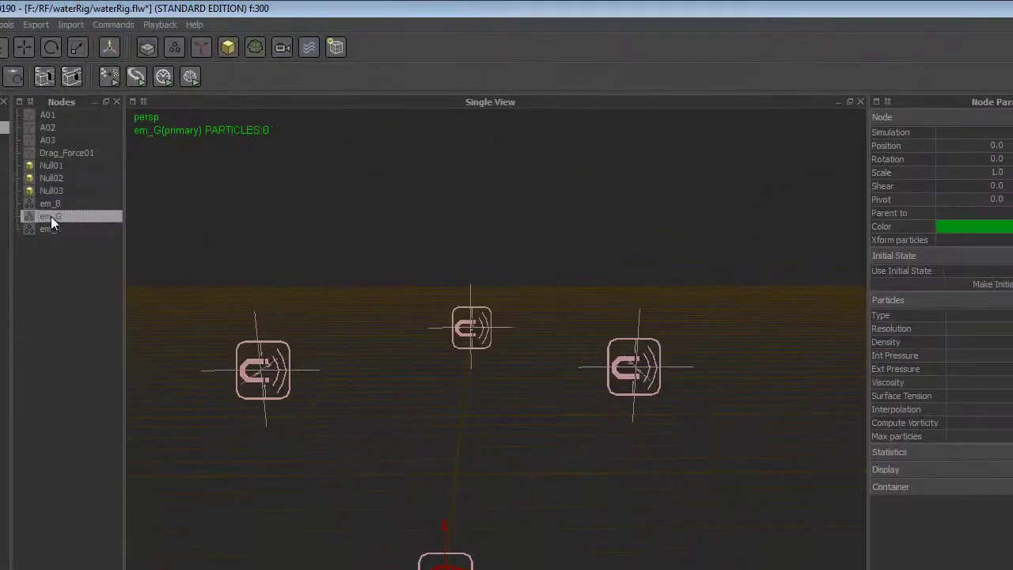
Step: Review the em_B and em_G emitter nodes and the emitter type list that includes Container
click(54, 202)
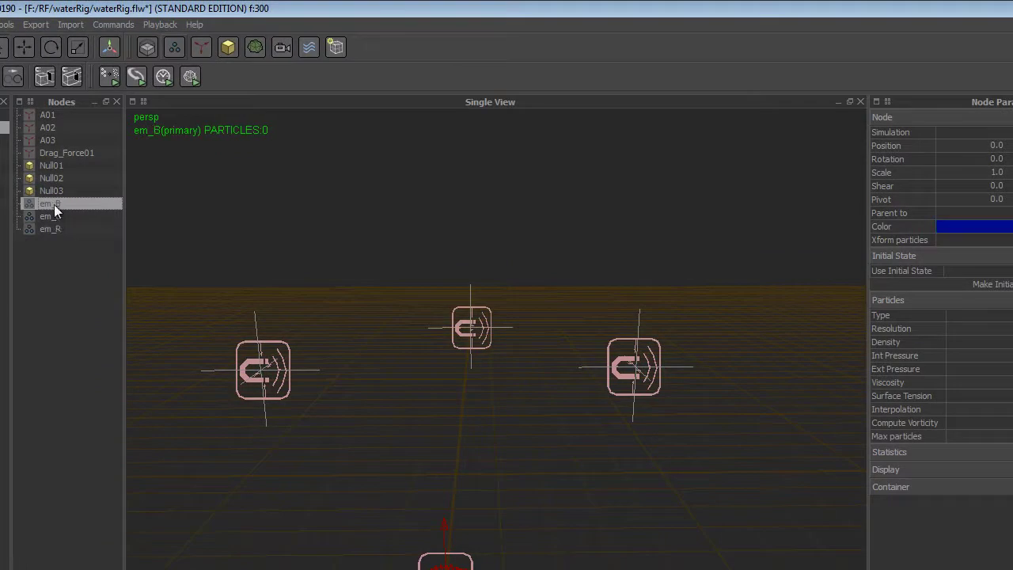
click(57, 218)
click(61, 204)
click(63, 216)
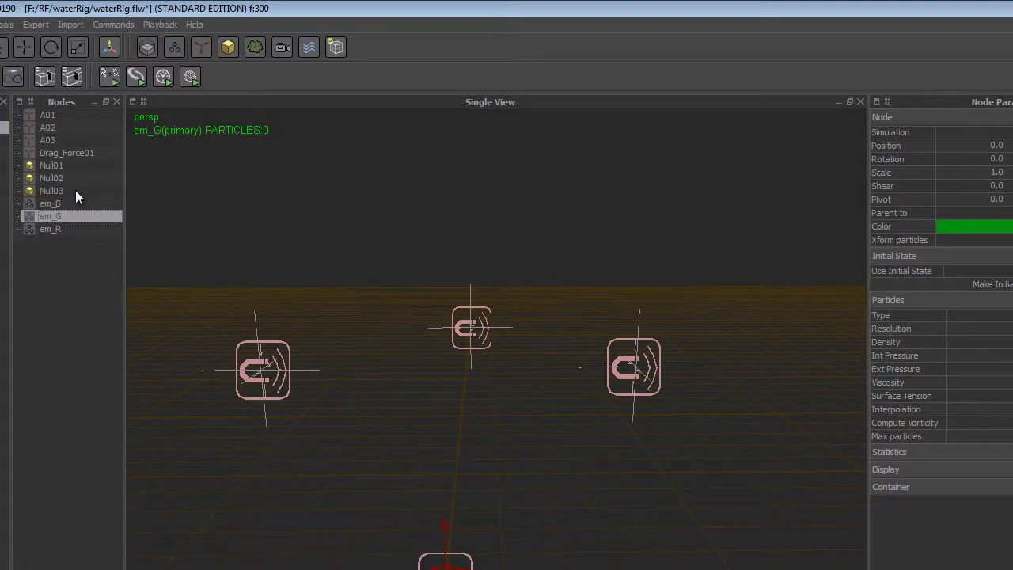
click(175, 47)
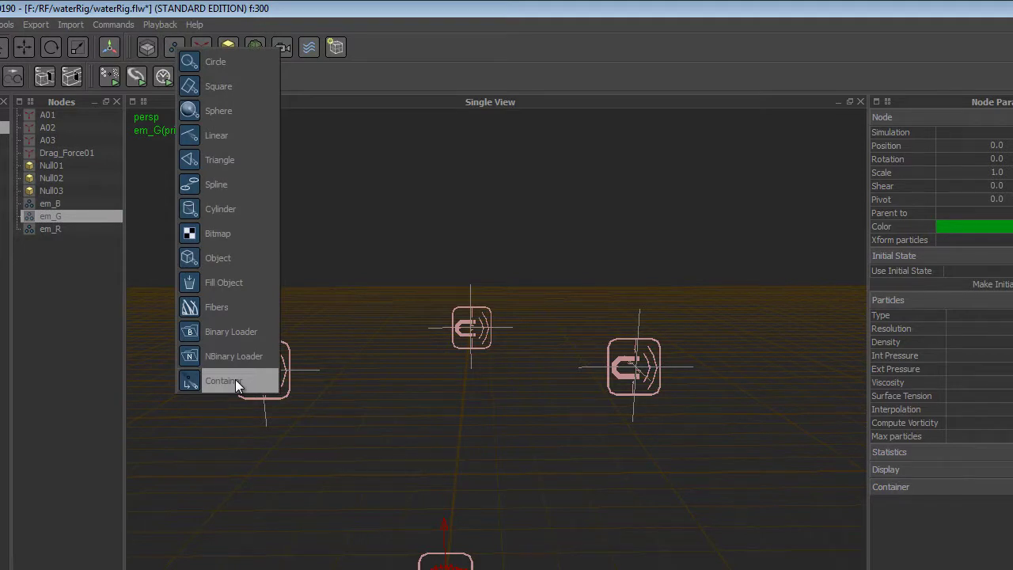
click(159, 273)
Step: Inspect the A02 attractor and the Null02 object sharing its position
click(456, 325)
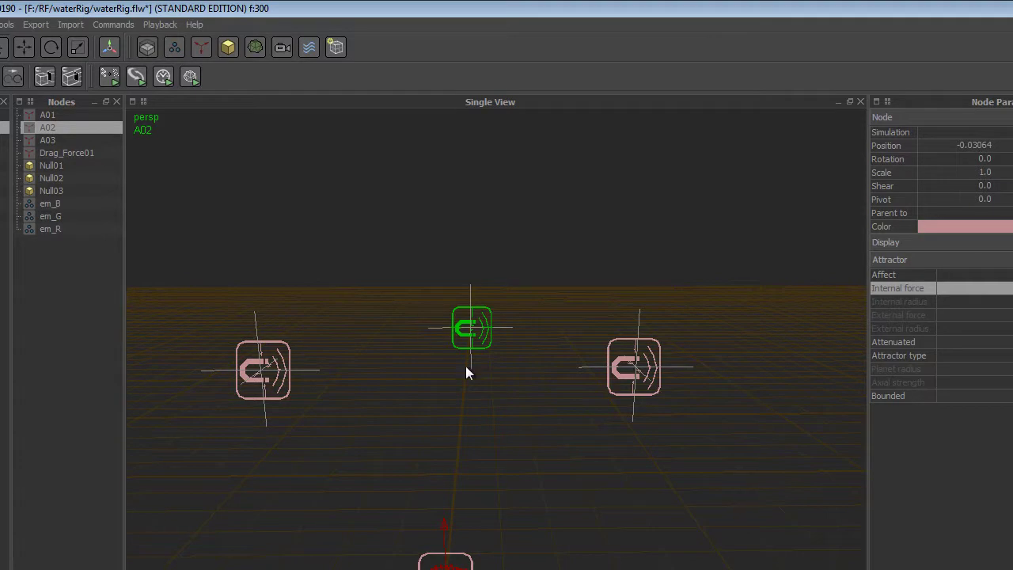
click(486, 292)
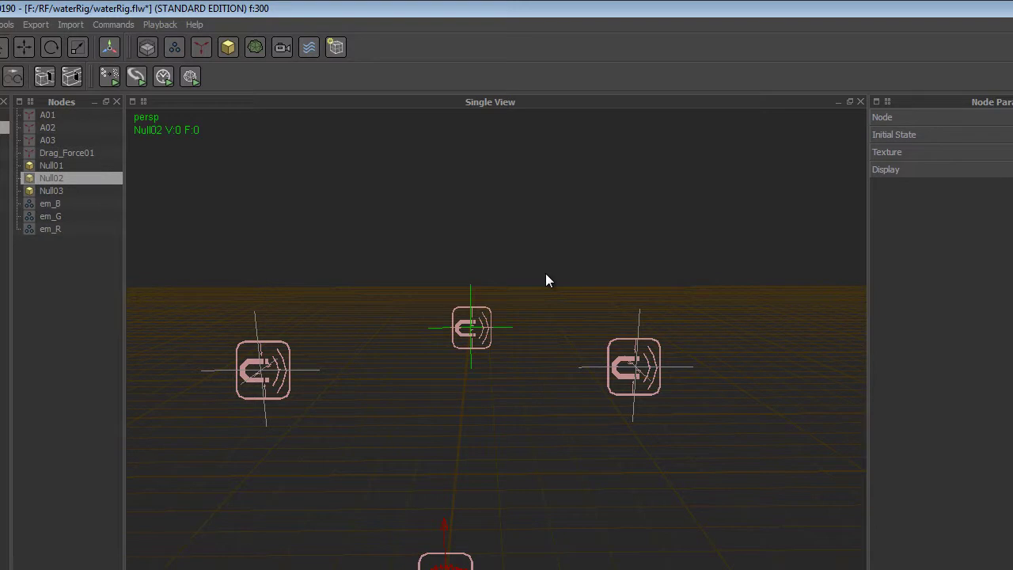
click(521, 402)
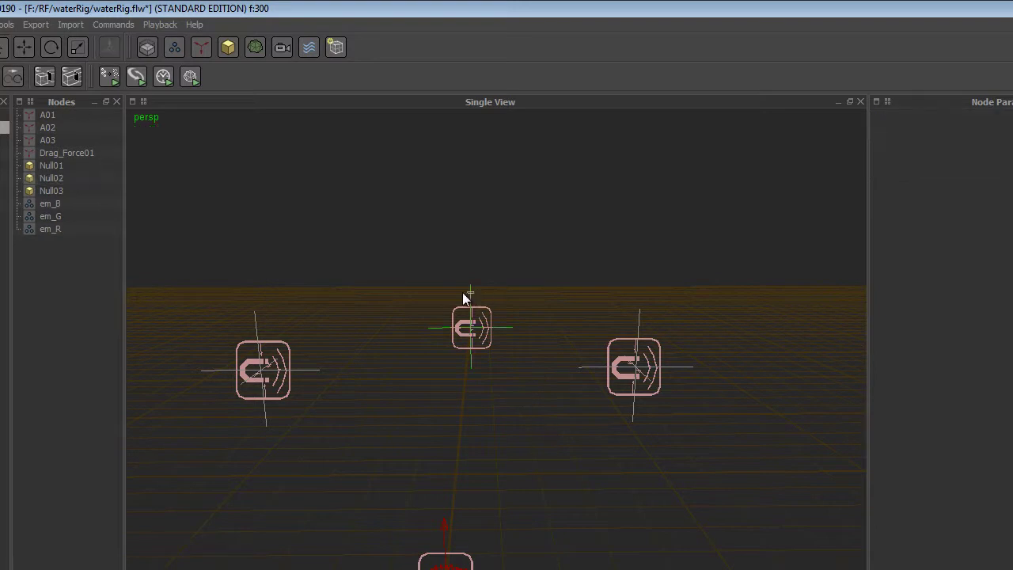
drag(445, 292, 539, 290)
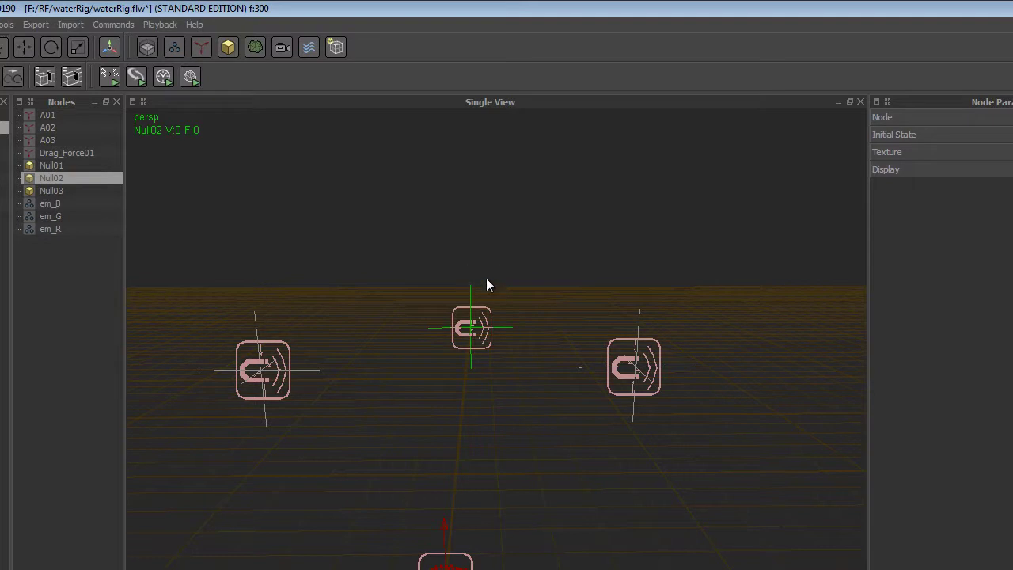
click(476, 272)
drag(476, 288, 500, 302)
click(491, 254)
drag(466, 261, 533, 301)
Step: Pick out the Null01 object located at the A01 attractor
drag(668, 253, 653, 323)
click(605, 290)
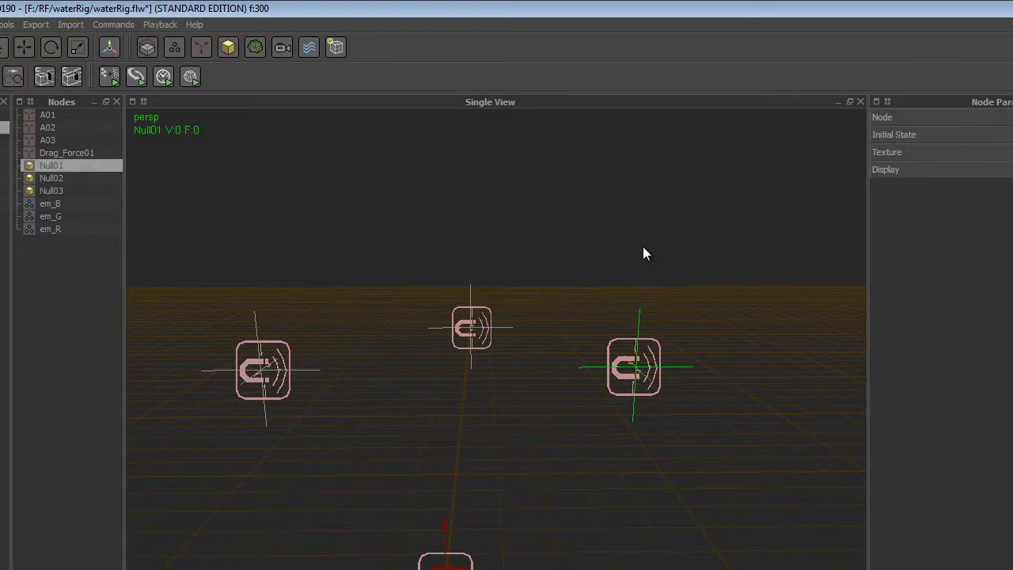
click(639, 274)
drag(544, 263, 662, 328)
Step: Select em_R, go to frame 62 and examine the expression driving its Speed curve
click(449, 567)
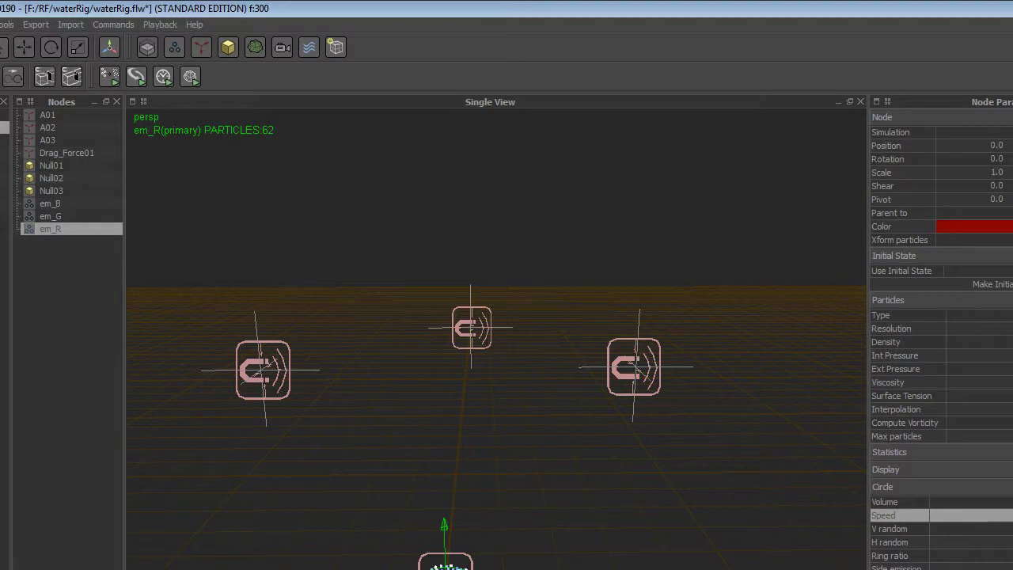
drag(33, 521, 182, 522)
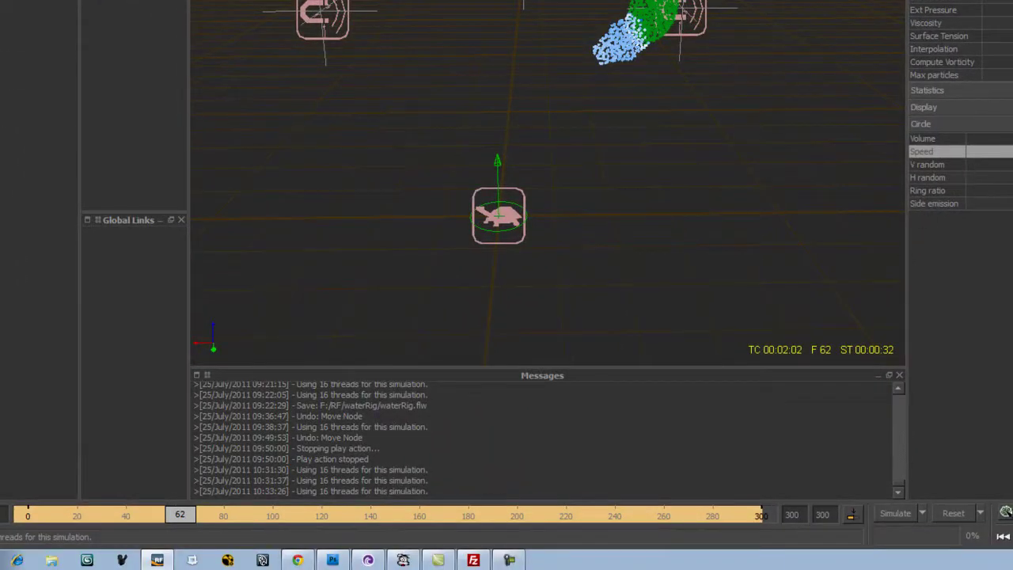
right_click(946, 164)
click(963, 168)
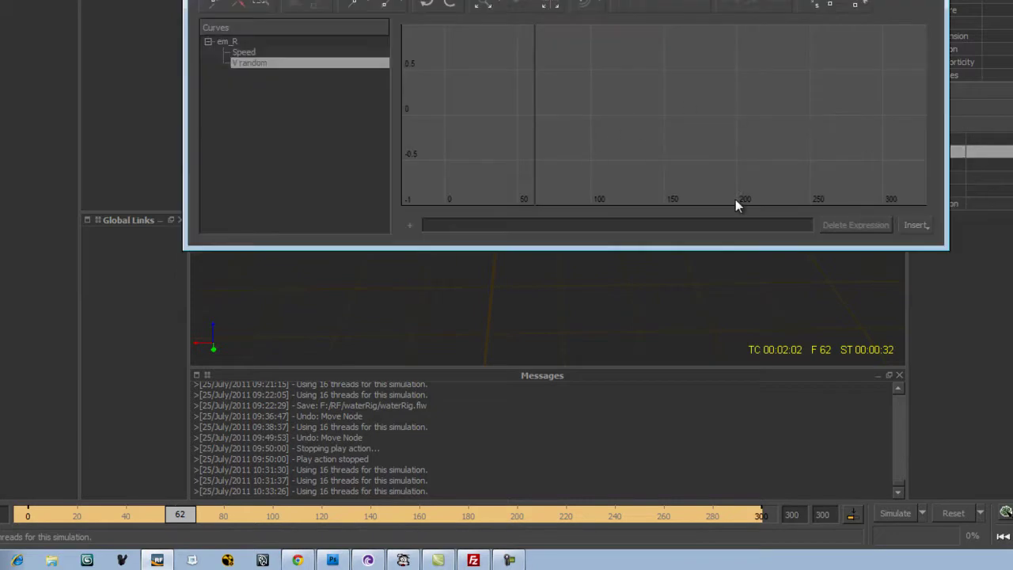
click(288, 54)
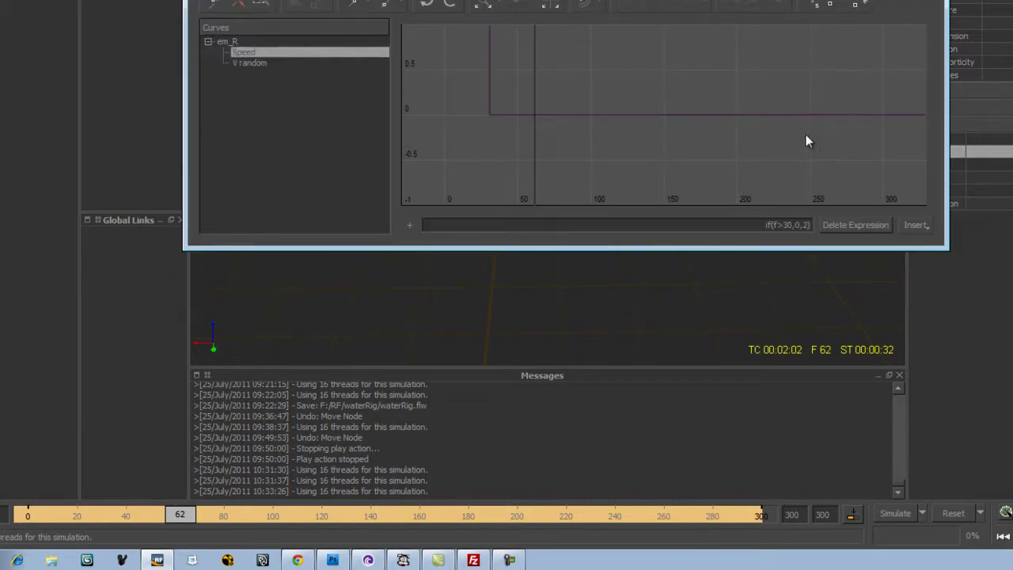
drag(757, 229, 876, 238)
drag(766, 232, 828, 229)
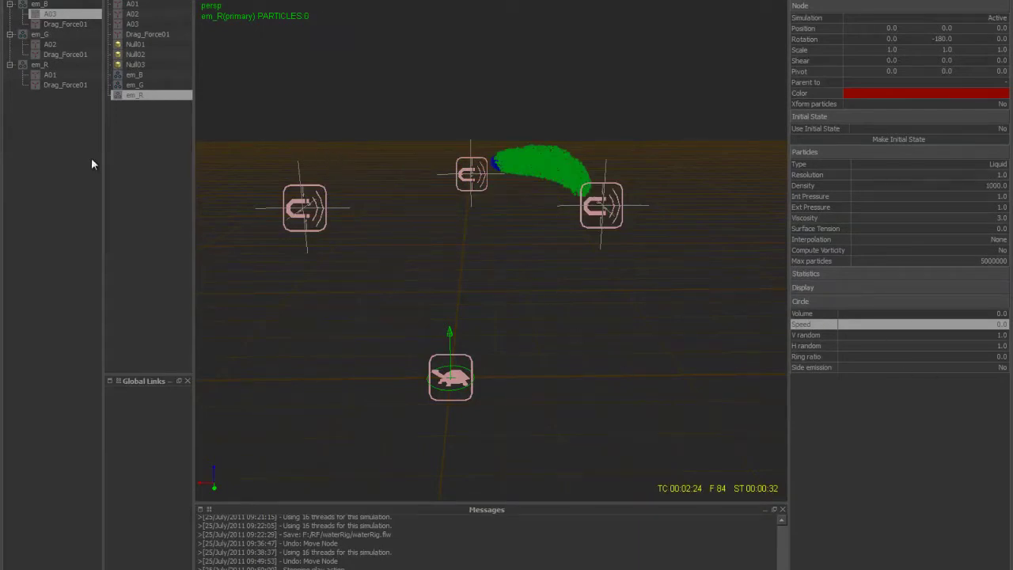
Step: Compare the node parameters of the em_G, em_B and em_R emitters
click(135, 84)
click(135, 77)
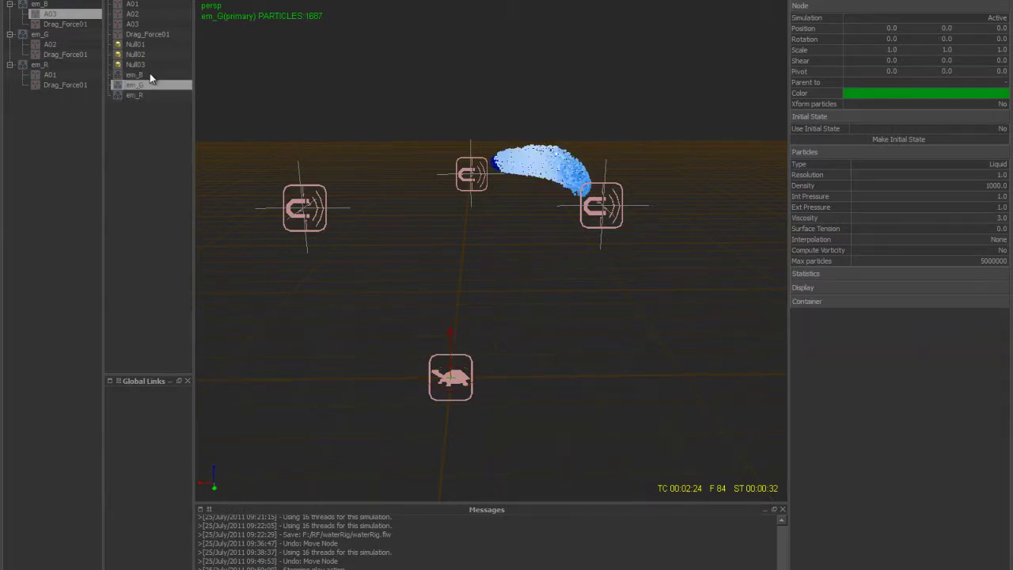
click(150, 74)
click(145, 95)
click(155, 84)
click(150, 76)
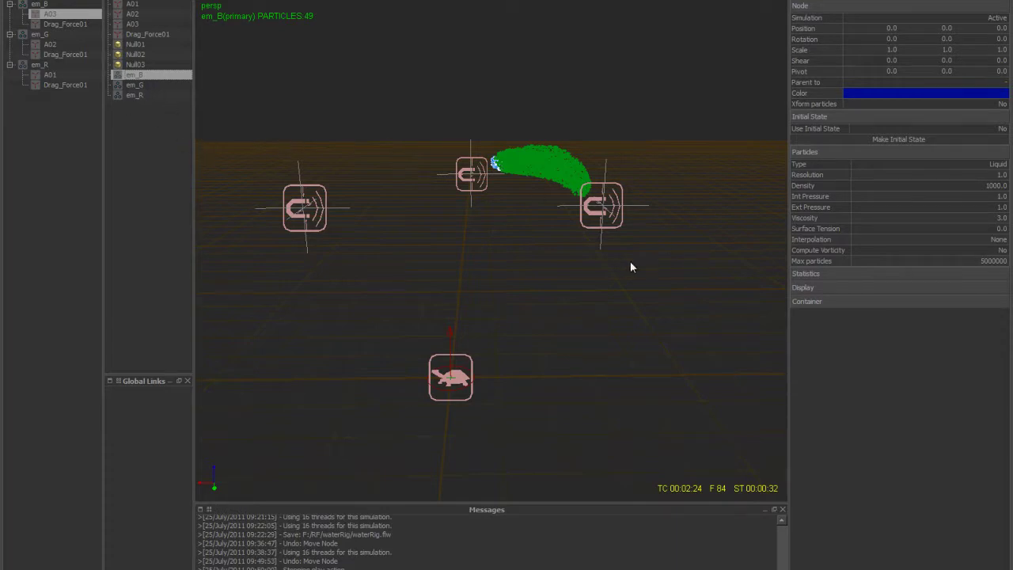
Step: Inspect Null03, Null02 and Null01 one after another and view the attractor rig from several angles
alt+drag(610, 260, 259, 124)
click(142, 65)
click(140, 54)
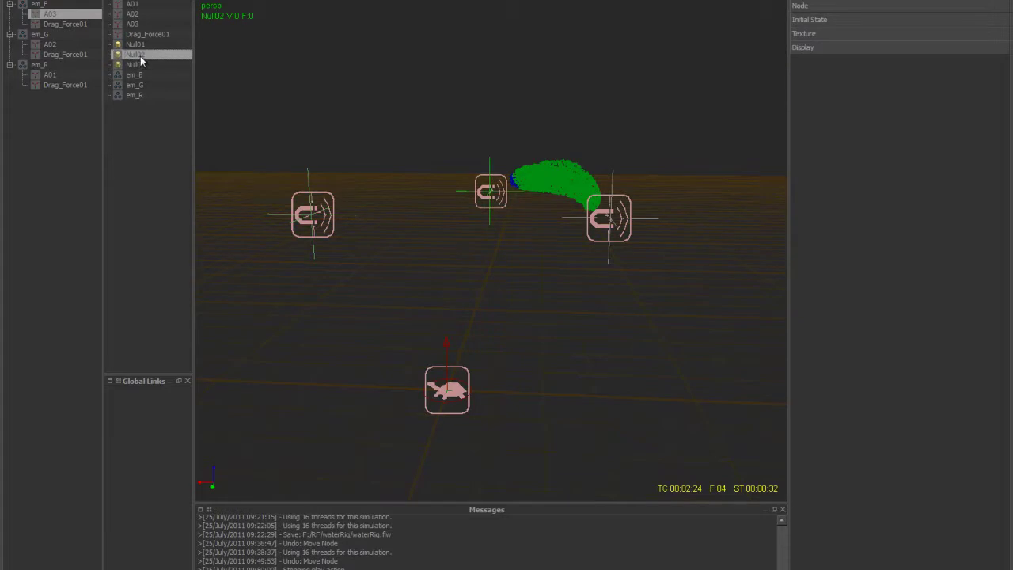
click(139, 44)
alt+drag(397, 165, 536, 275)
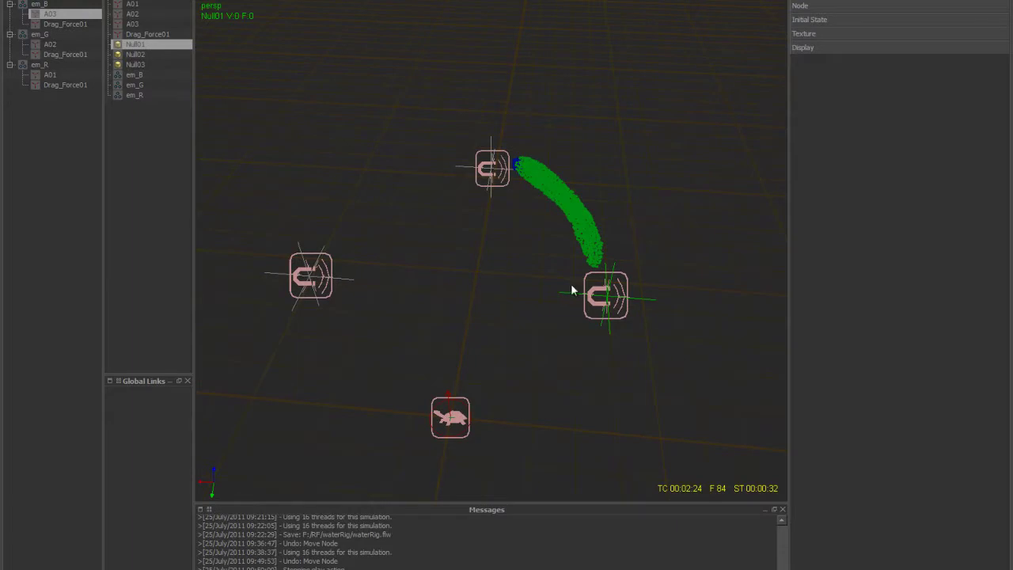
alt+drag(645, 338, 588, 111)
alt+drag(463, 214, 615, 150)
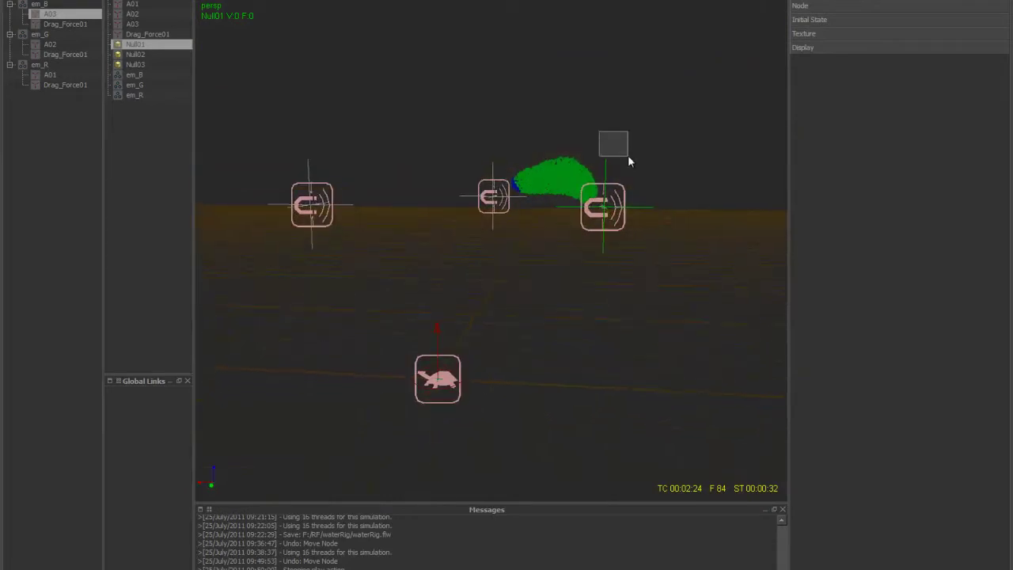
Step: Move Null01 with the transform gizmo to about -3.55 in X and 3.55 in Z
click(630, 162)
click(631, 175)
click(599, 150)
click(626, 164)
key(w)
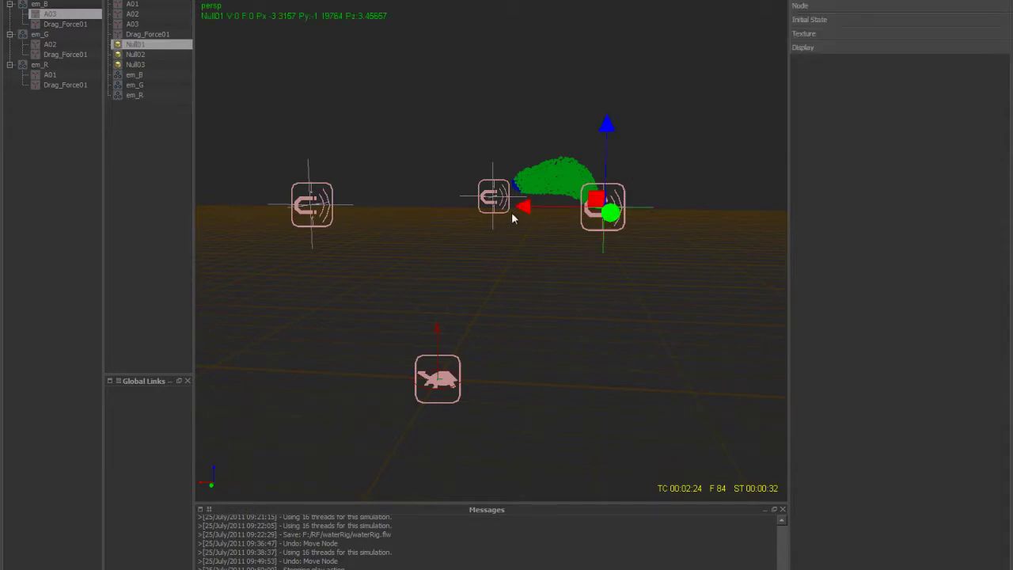
drag(518, 207, 532, 207)
alt+drag(392, 141, 508, 281)
alt+drag(531, 319, 283, 124)
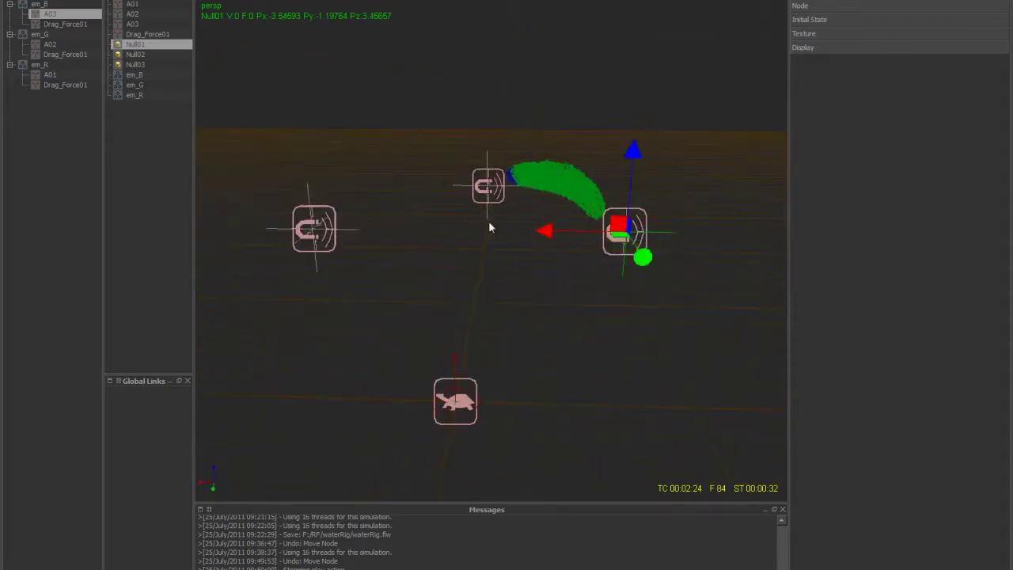
alt+drag(278, 155, 629, 186)
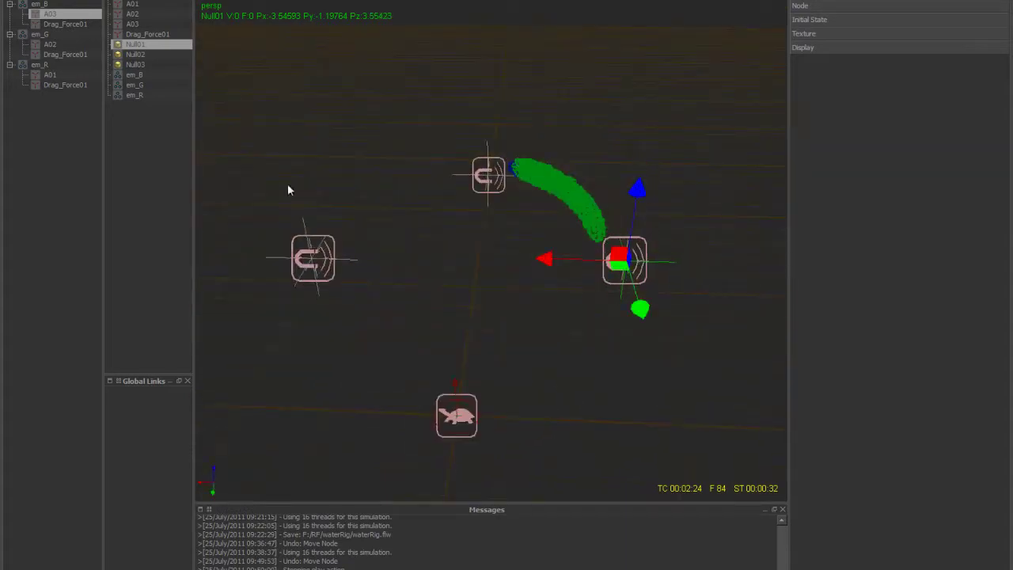
Step: Hide attractors A01, A02 and A03 by setting their Visible display option to No
click(145, 6)
ctrl+click(144, 16)
ctrl+click(139, 25)
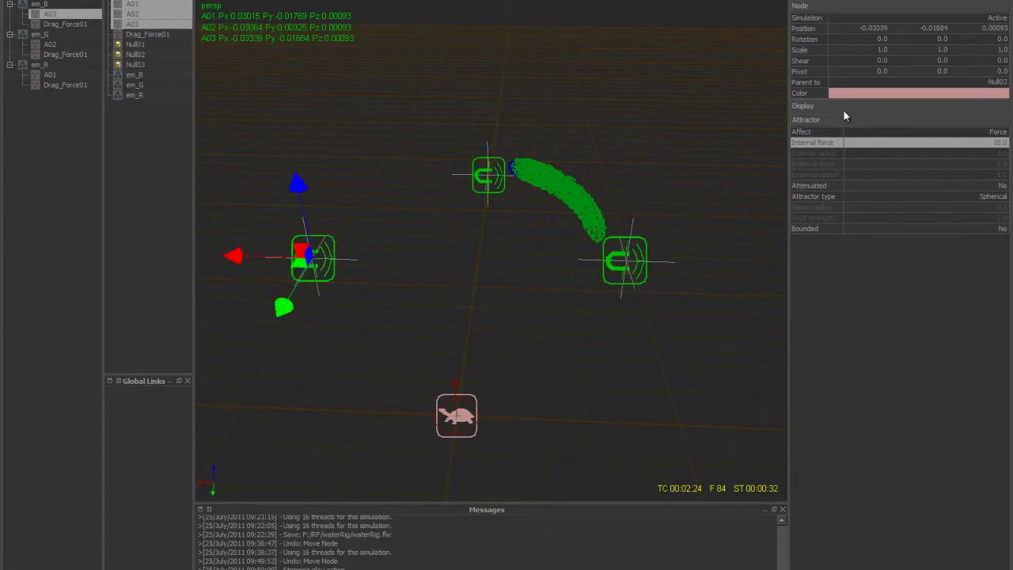
click(843, 110)
click(853, 117)
alt+drag(622, 247, 621, 220)
drag(621, 191, 643, 208)
click(643, 211)
Step: Reselect A01, A02 and A03 and set their Visible display option back to Yes
click(140, 6)
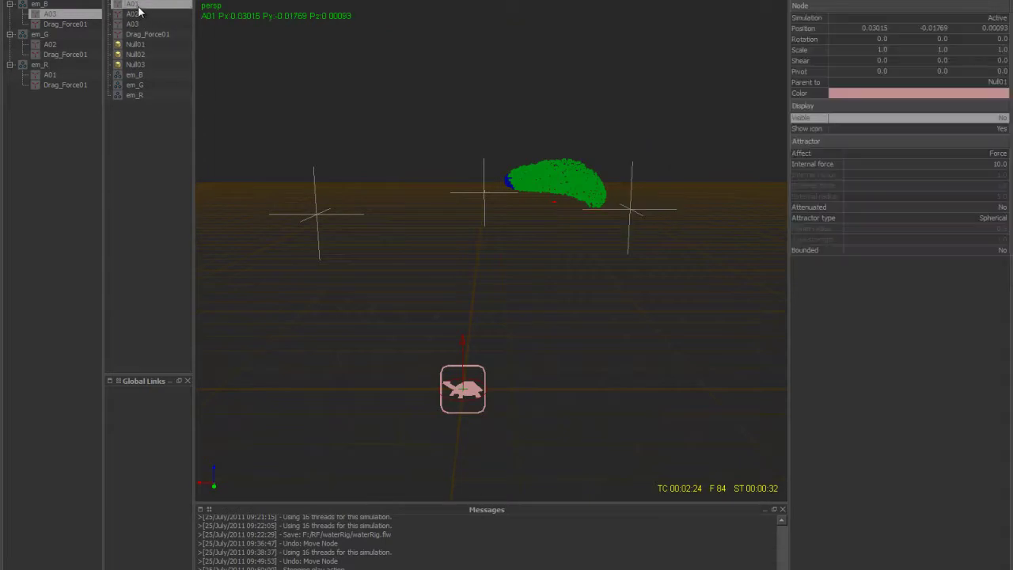
ctrl+click(143, 14)
ctrl+click(143, 22)
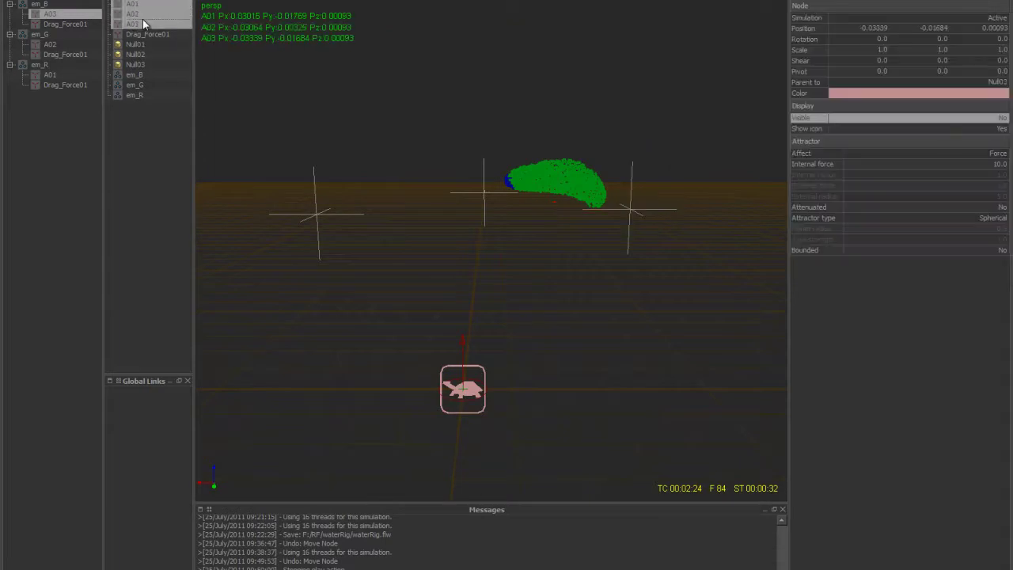
click(888, 117)
alt+drag(405, 117, 253, 107)
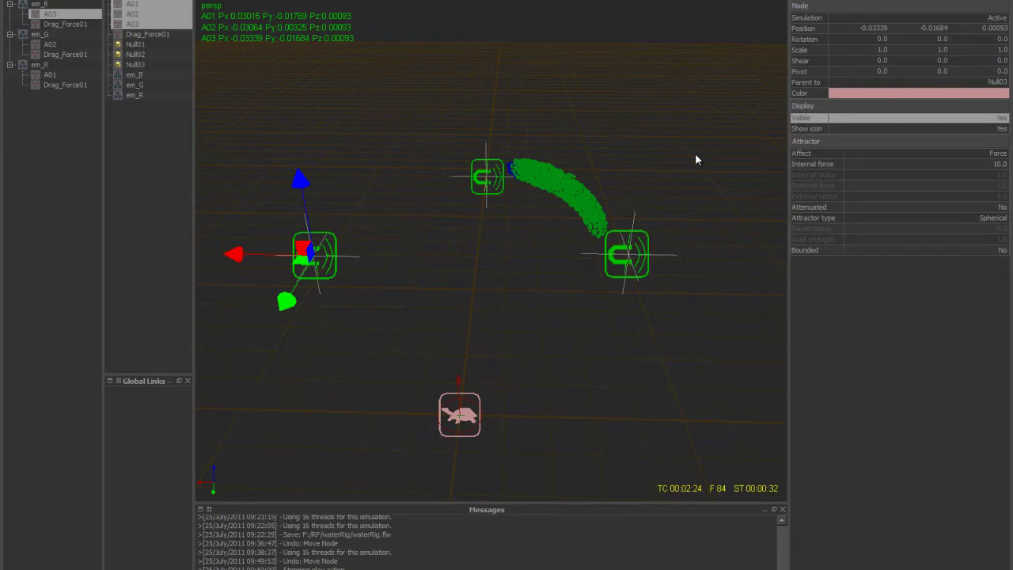
Step: Check the Internal force setting of the three attractors and the parameters of Drag_Force01
click(916, 163)
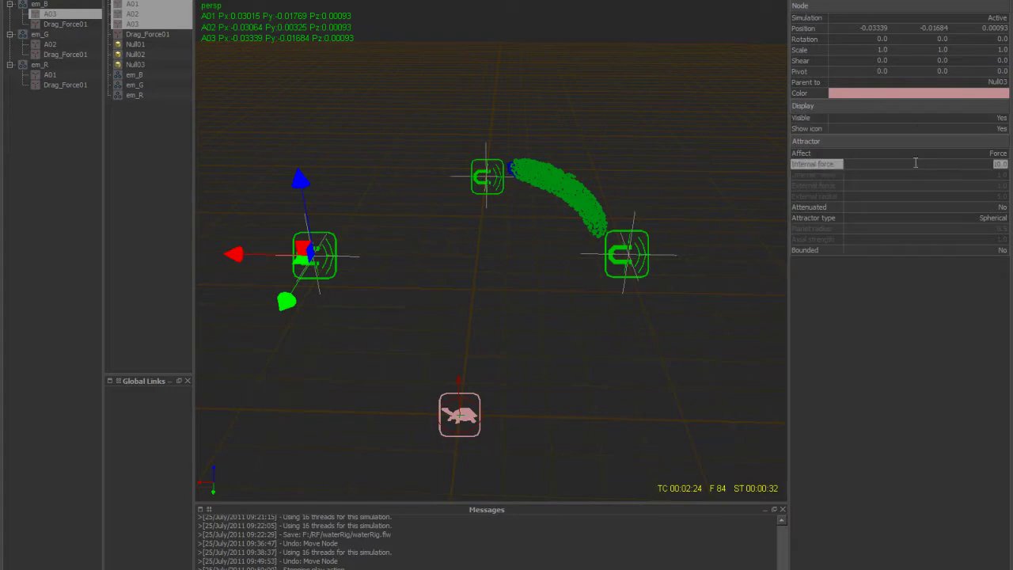
click(155, 34)
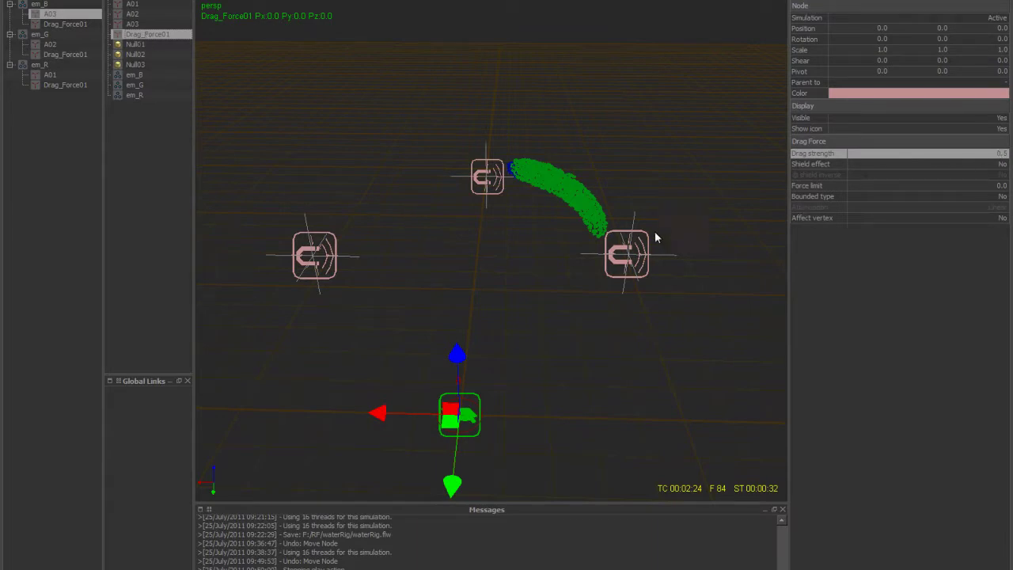
Step: Return the timeline to frame 0 and reset the simulation
click(634, 249)
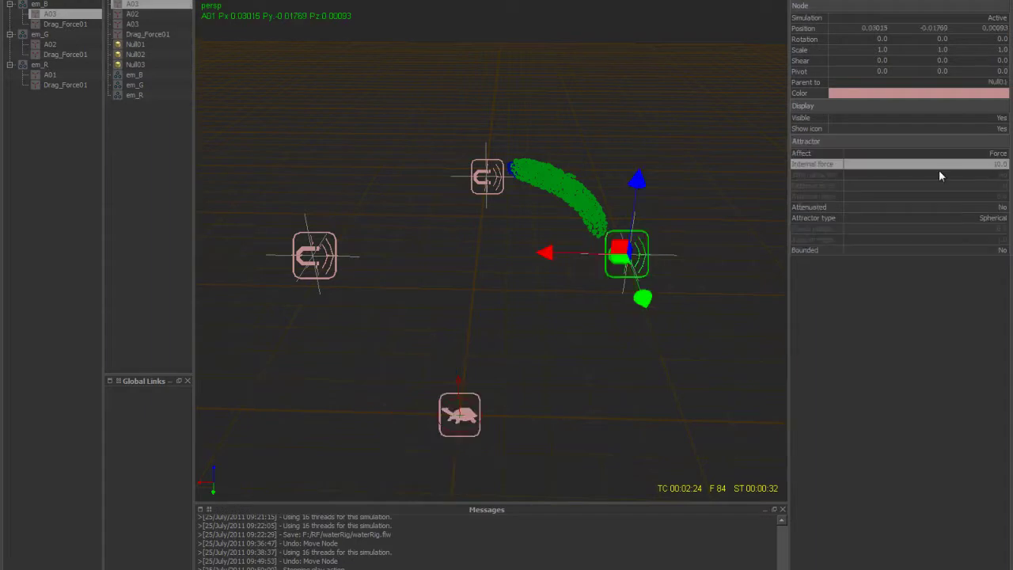
click(571, 199)
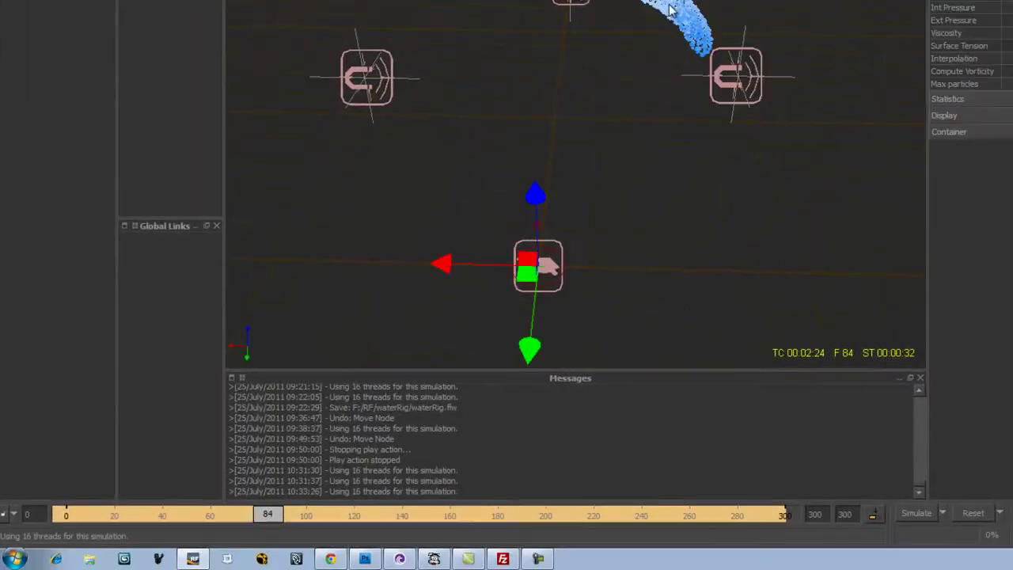
click(60, 514)
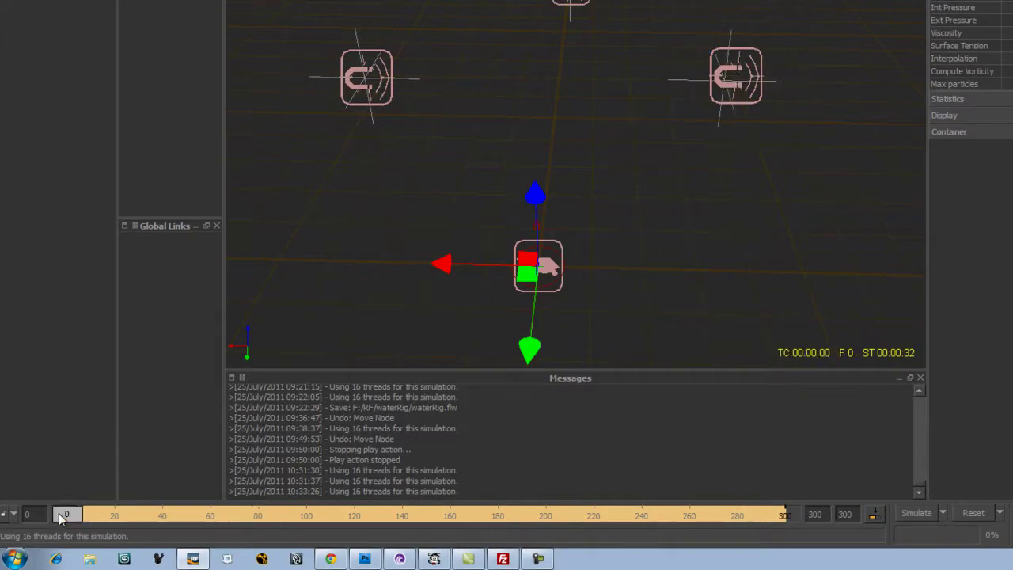
drag(101, 514, 49, 529)
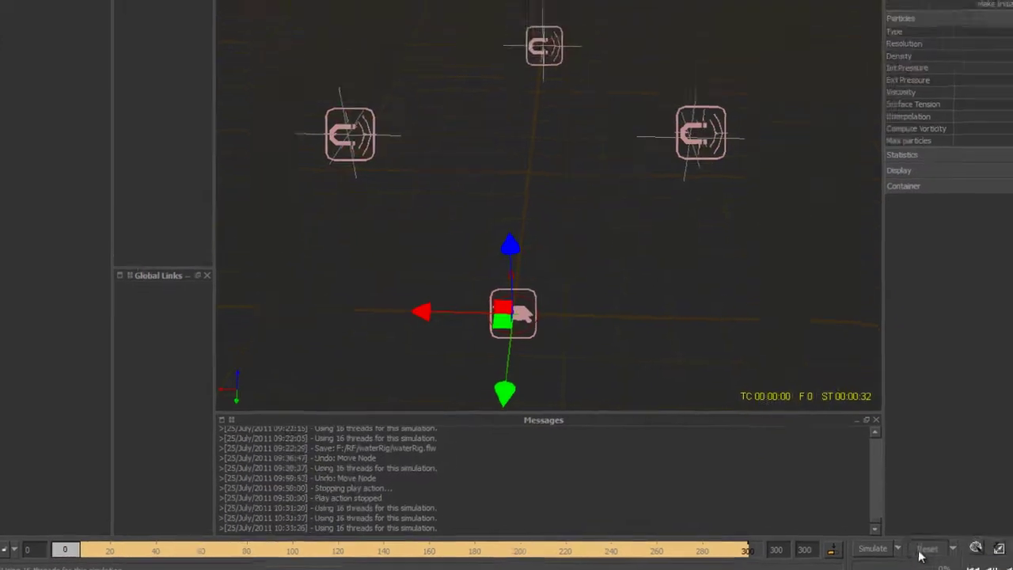
click(904, 565)
Step: Set the drag strength of Drag_Force01 to 0, keeping its Shield effect at No
click(477, 289)
click(161, 35)
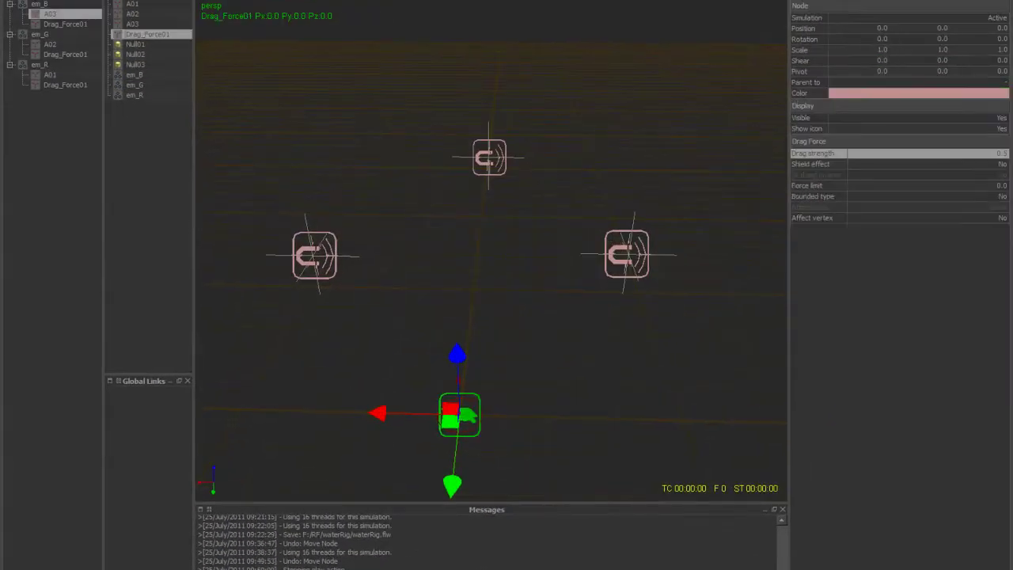
click(996, 164)
click(996, 154)
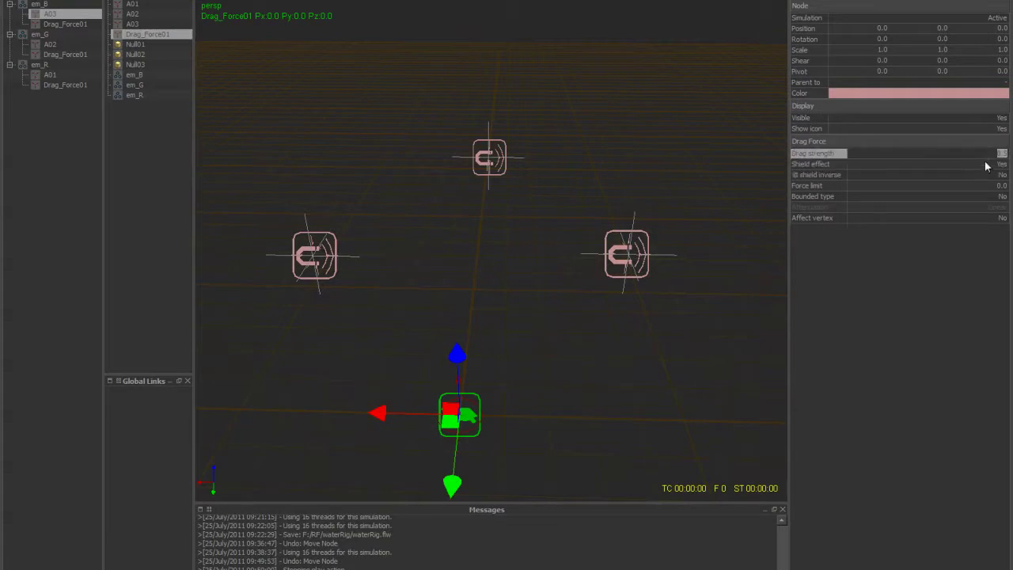
click(986, 165)
click(992, 153)
text(0)
key(Return)
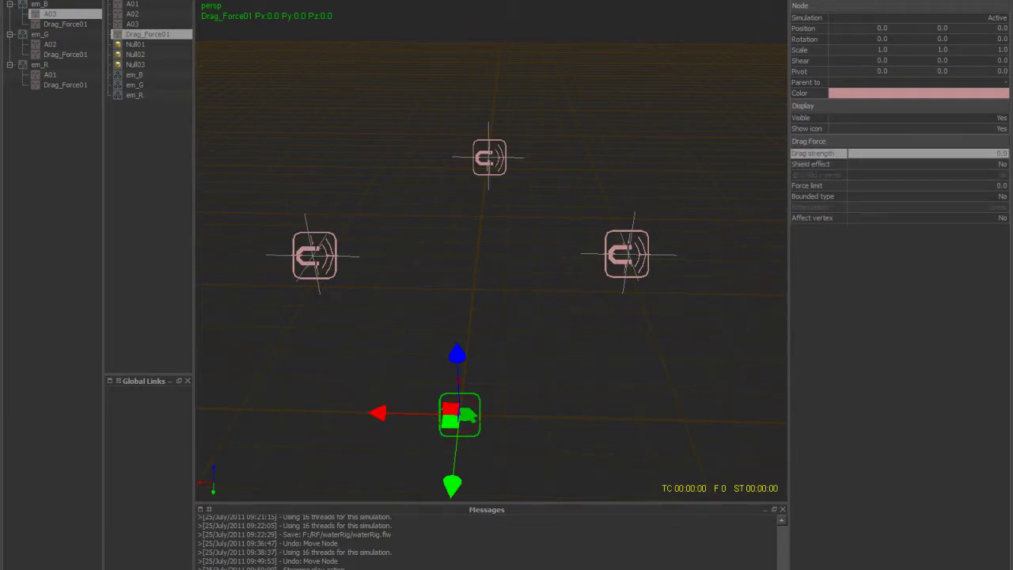
Step: Run the simulation without drag to frame 58 and examine the particle paths around the attractors from several angles
key(alt+a)
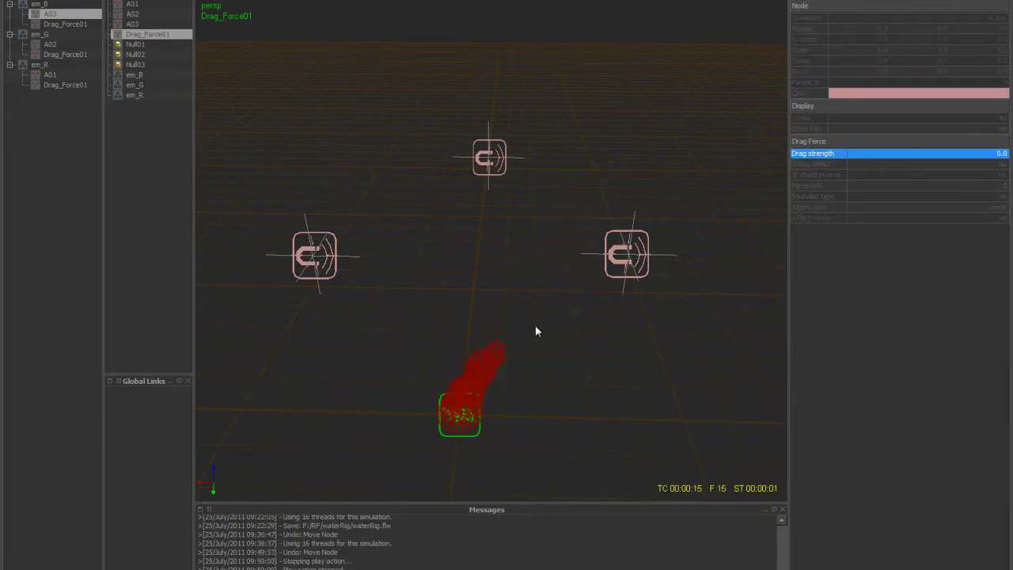
alt+drag(530, 257, 534, 290)
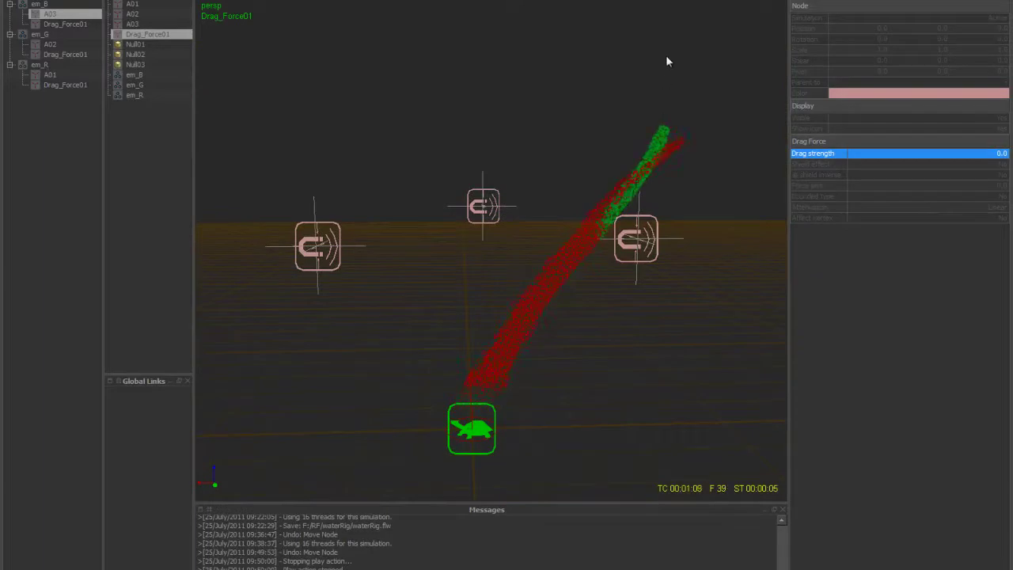
alt+drag(675, 130, 499, 172)
alt+drag(363, 100, 554, 335)
alt+right_drag(554, 335, 518, 341)
alt+drag(518, 340, 431, 227)
scroll(431, 227, up, 4)
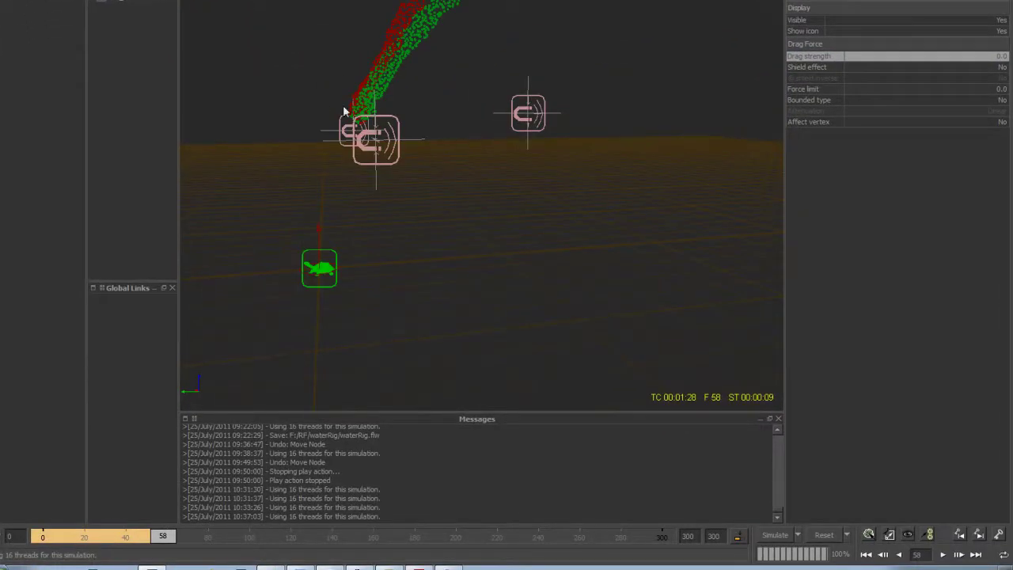
alt+drag(460, 22, 631, 73)
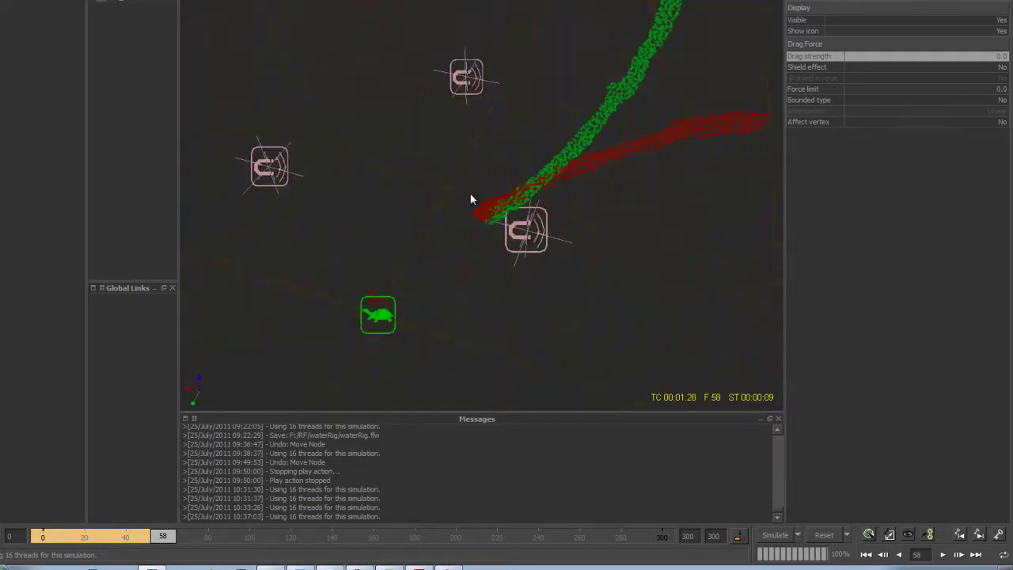
alt+drag(472, 209, 469, 80)
alt+drag(523, 102, 589, 245)
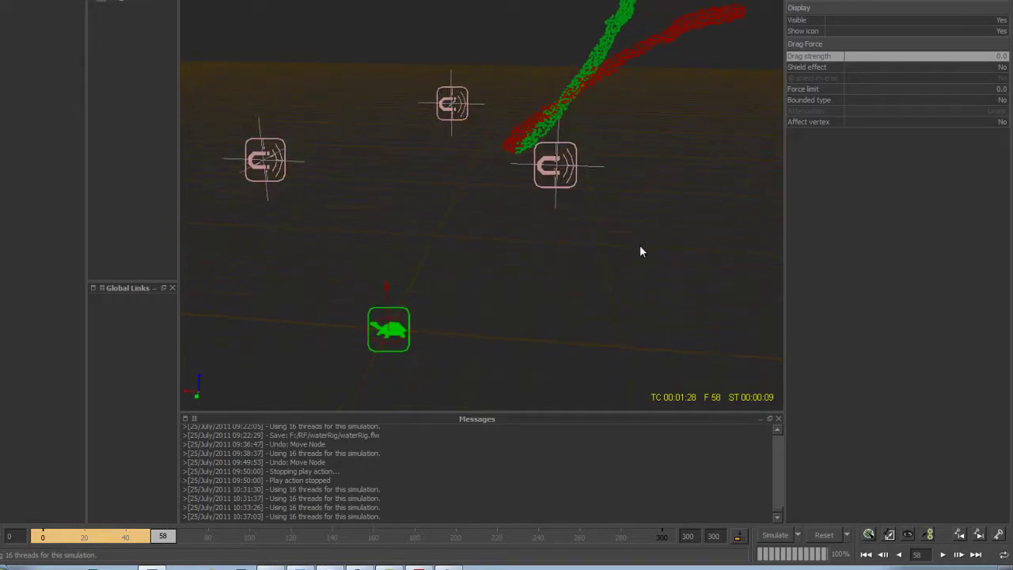
Step: Set the drag strength of Drag_Force01 to 0.25 and reset the simulation
click(920, 57)
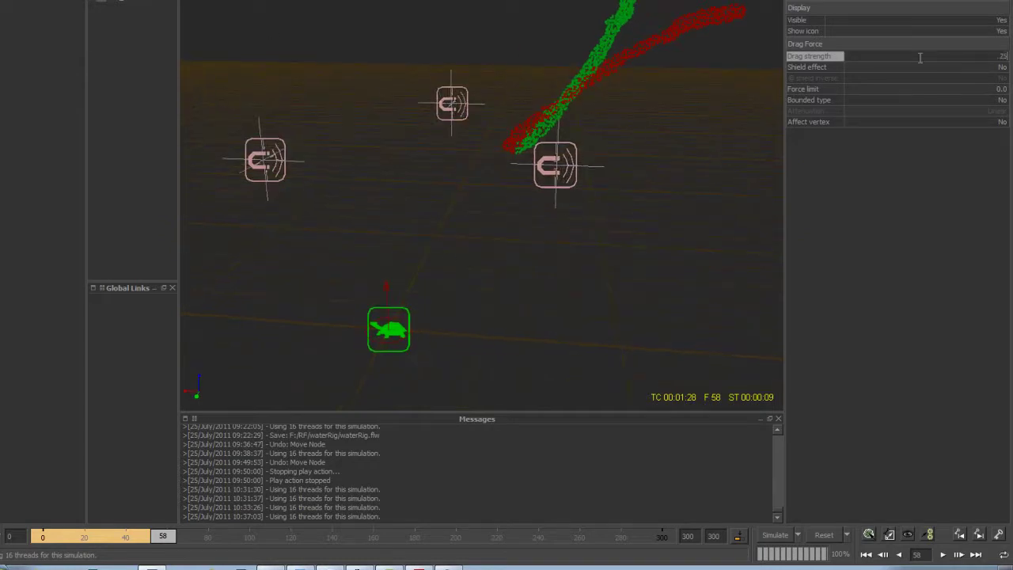
text(0.25)
key(Return)
click(824, 535)
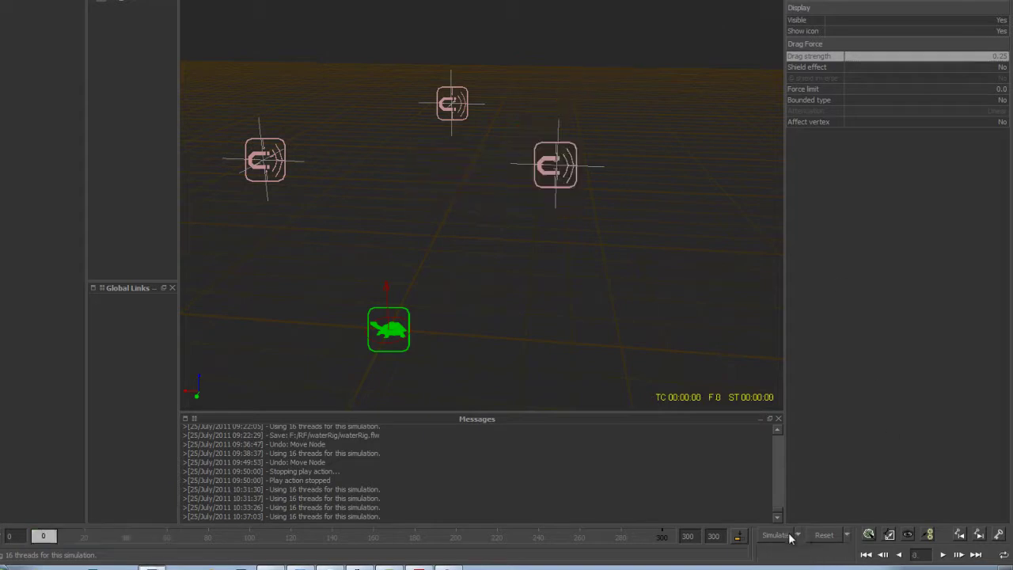
Step: Run the simulation to frame 200 and stop it, viewing the particles' travel between the attractors from several angles
click(774, 535)
alt+drag(449, 227, 553, 190)
alt+drag(523, 293, 543, 115)
alt+drag(505, 62, 466, 151)
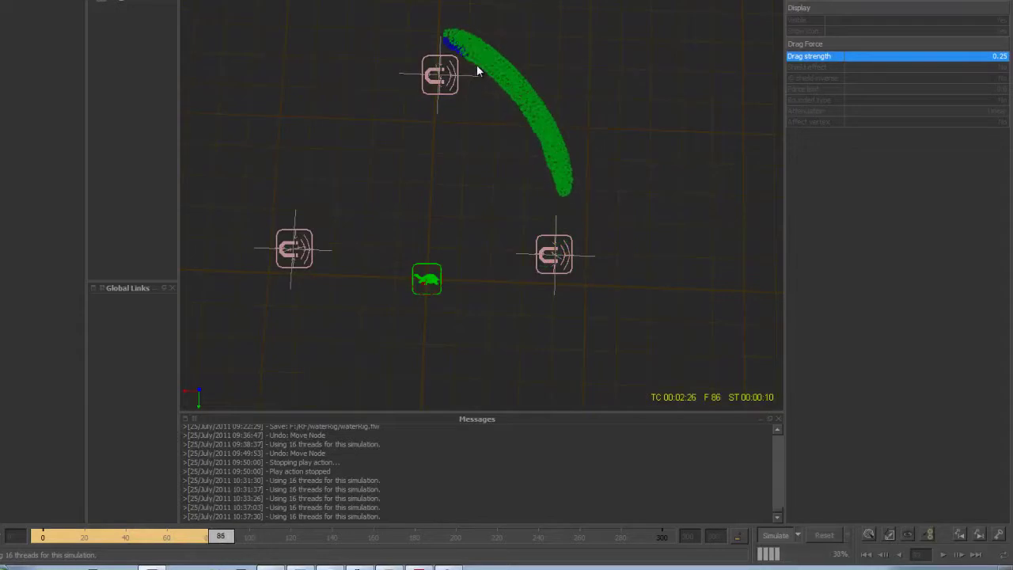
alt+drag(500, 71, 545, 145)
alt+drag(640, 308, 359, 195)
alt+drag(409, 167, 349, 229)
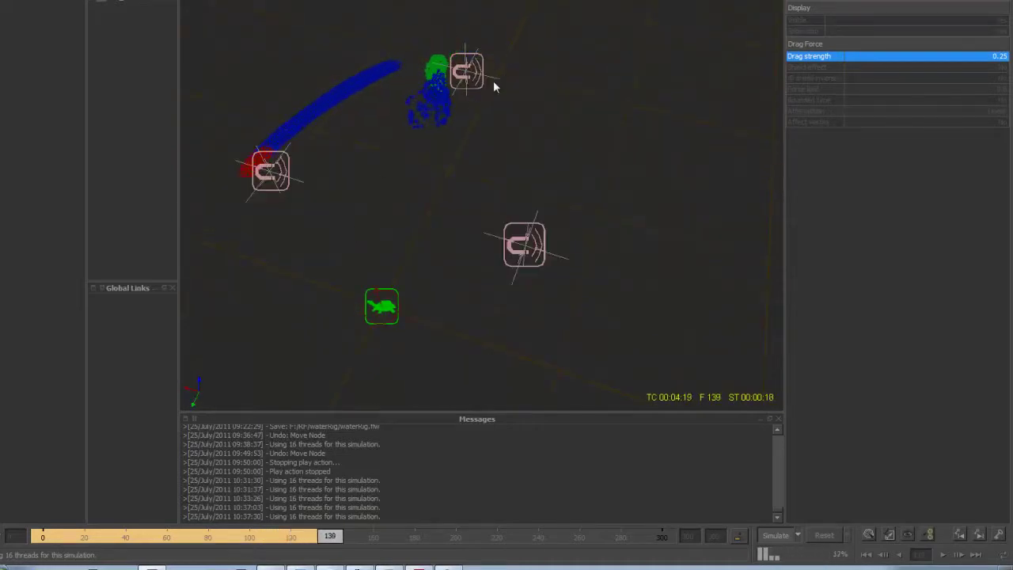
alt+drag(420, 171, 473, 77)
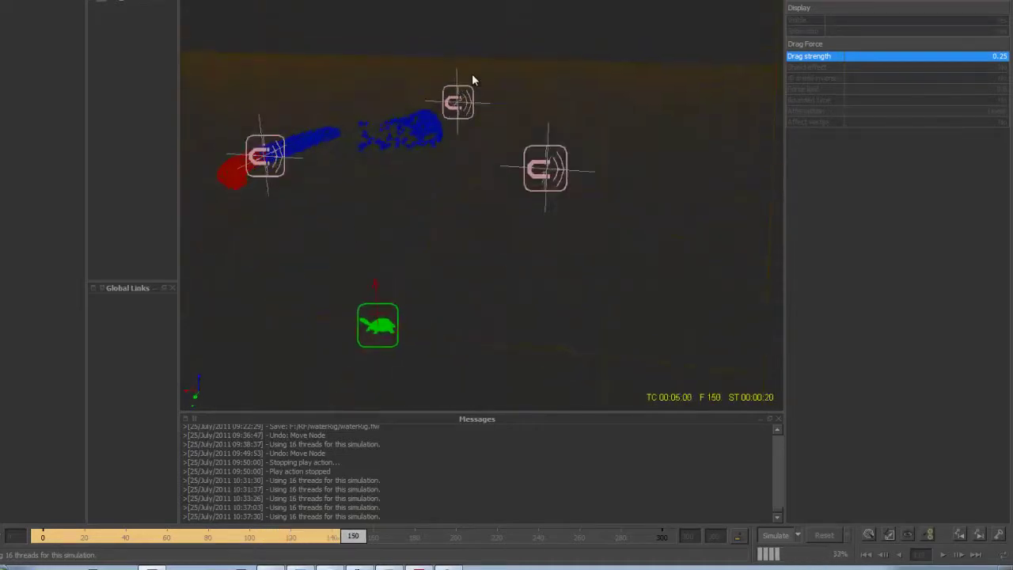
alt+drag(434, 107, 443, 86)
alt+drag(337, 138, 396, 222)
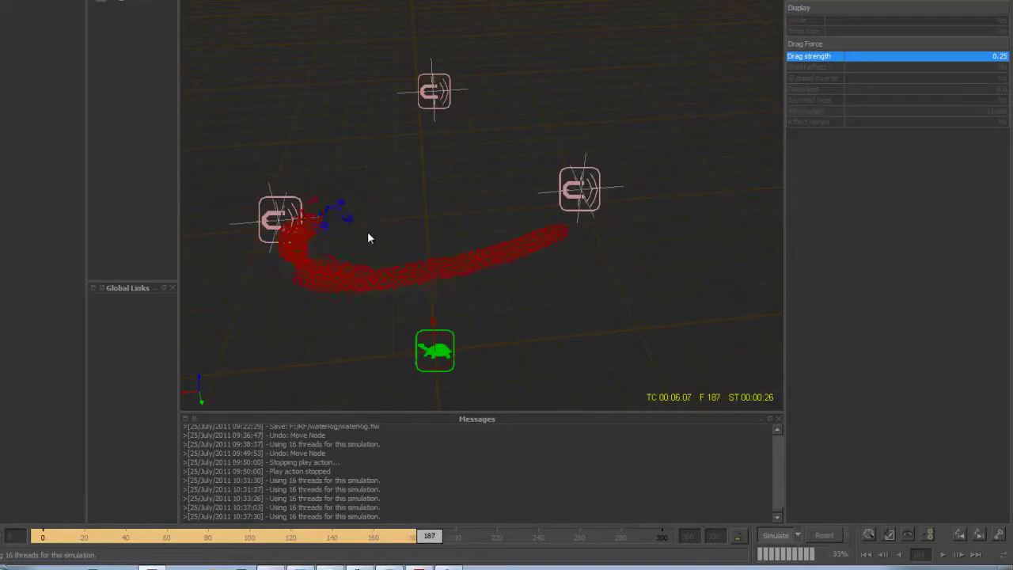
click(778, 535)
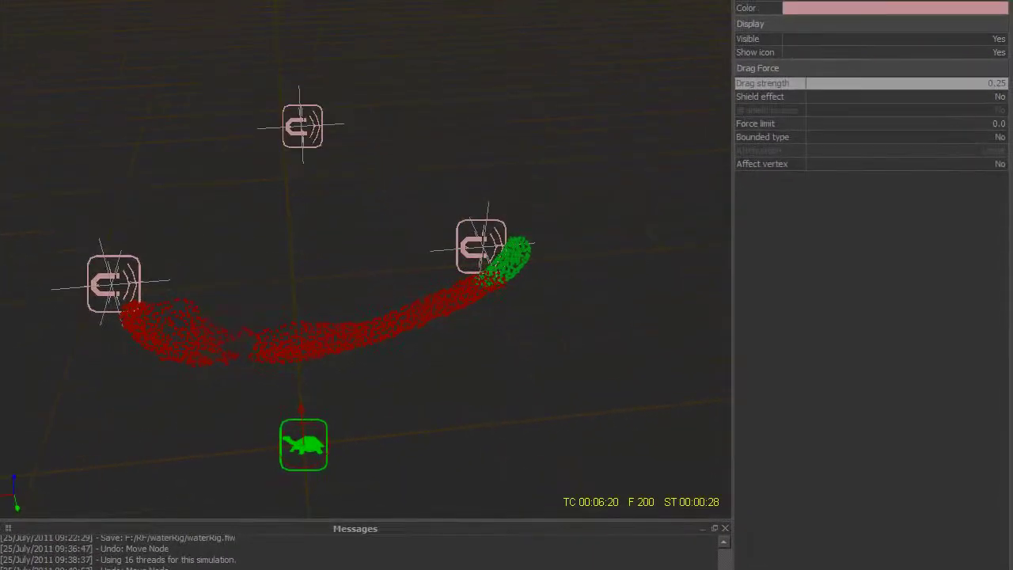
Step: Set the drag strength of Drag_Force01 to 0.5
click(820, 1)
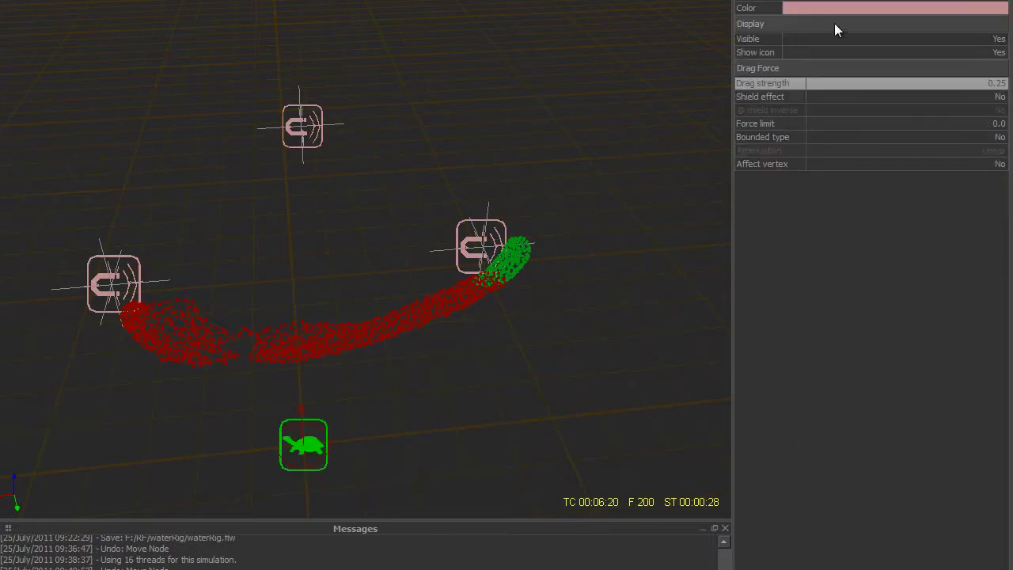
double_click(900, 74)
click(893, 83)
text(0.5)
key(Return)
Step: Check attractor A01's Internal force and the exclusive links of emitters em_B, em_G and em_R
click(482, 247)
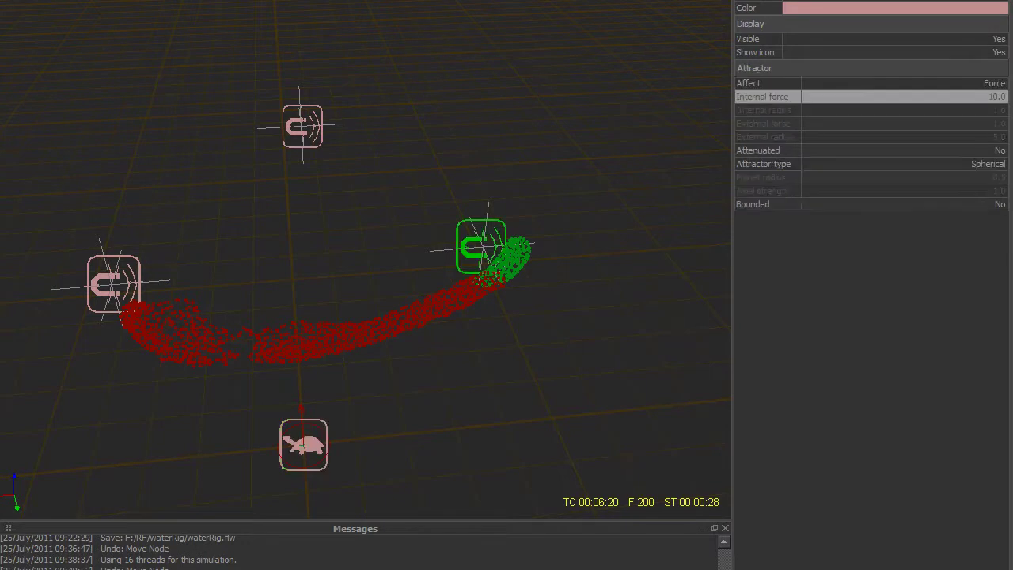
click(938, 97)
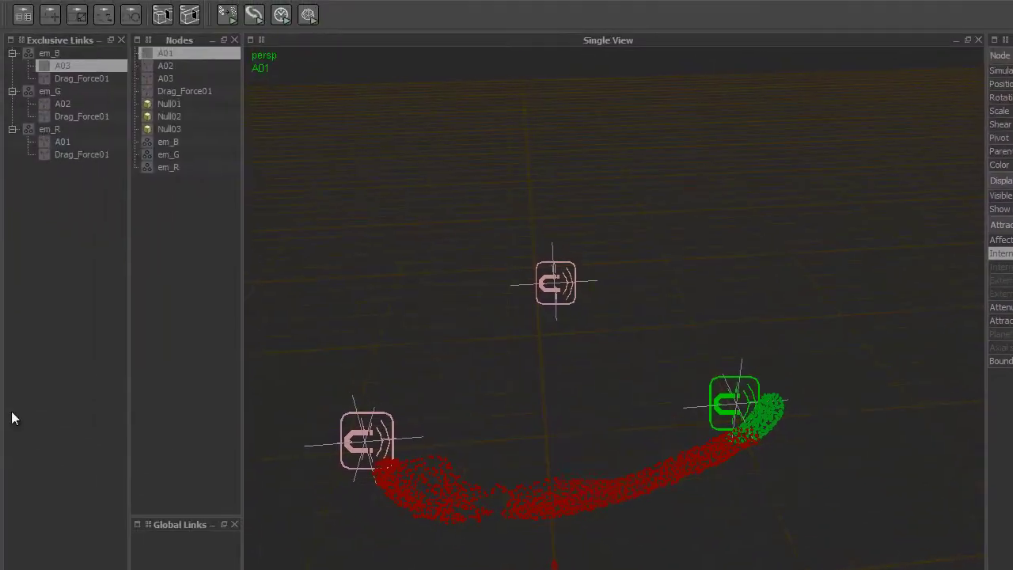
click(44, 52)
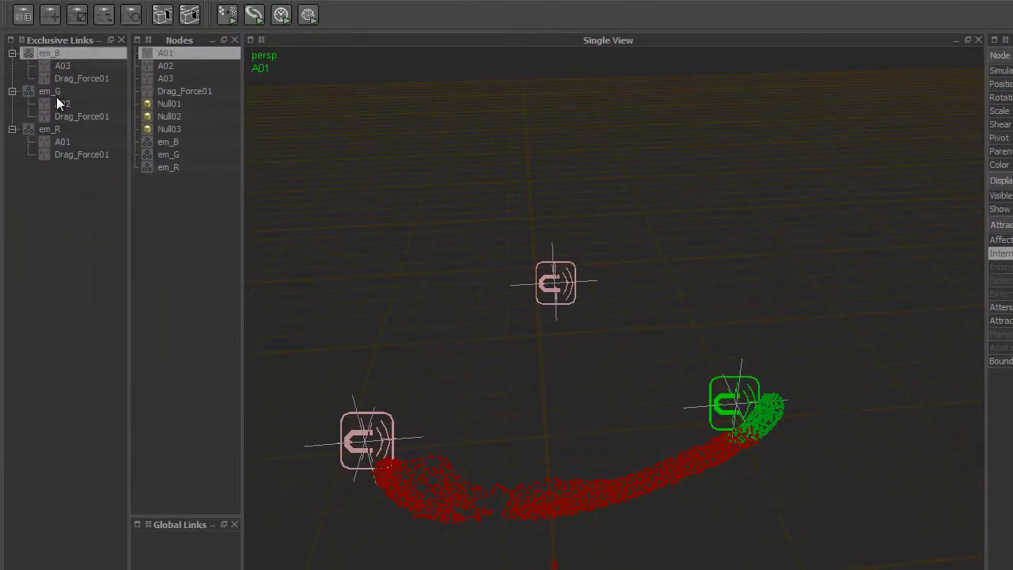
click(57, 95)
click(65, 57)
click(63, 92)
click(56, 131)
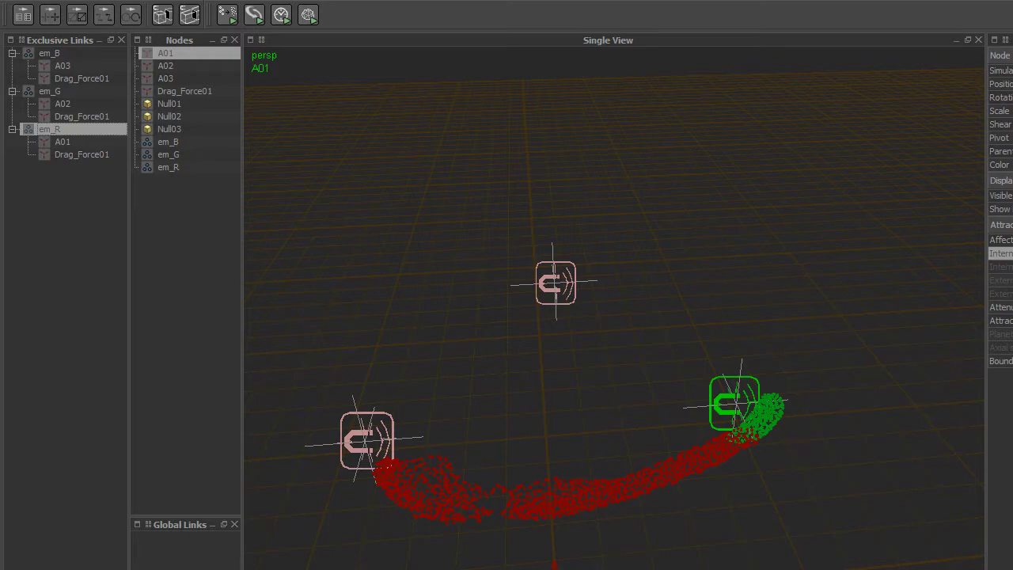
click(59, 141)
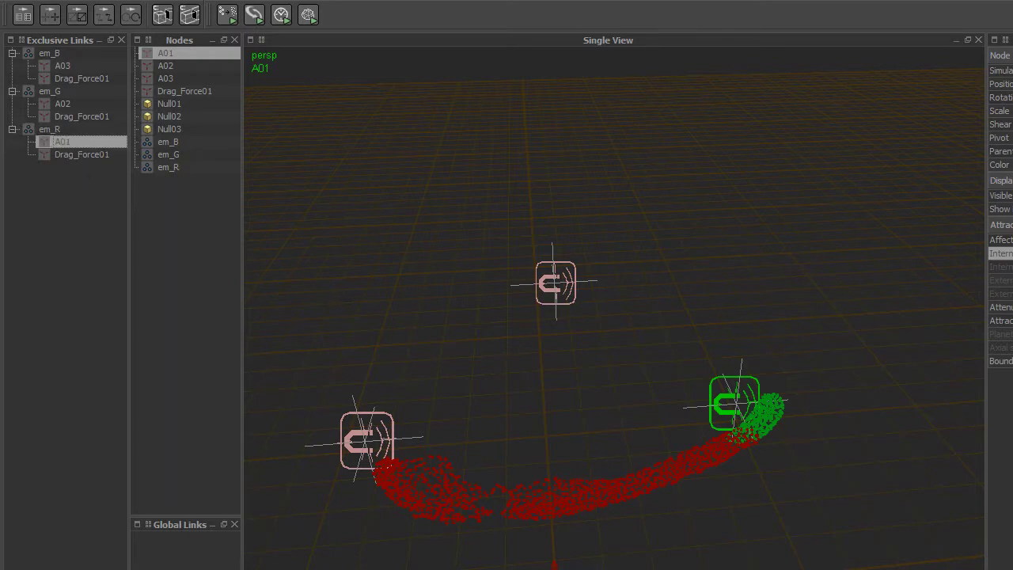
Step: Scrub the cached simulation through frames 34, 115 and 165 to review how particles pass between the emitters
mouse_move(356, 516)
mouse_down()
mouse_move(114, 514)
mouse_move(203, 510)
mouse_move(162, 510)
mouse_up()
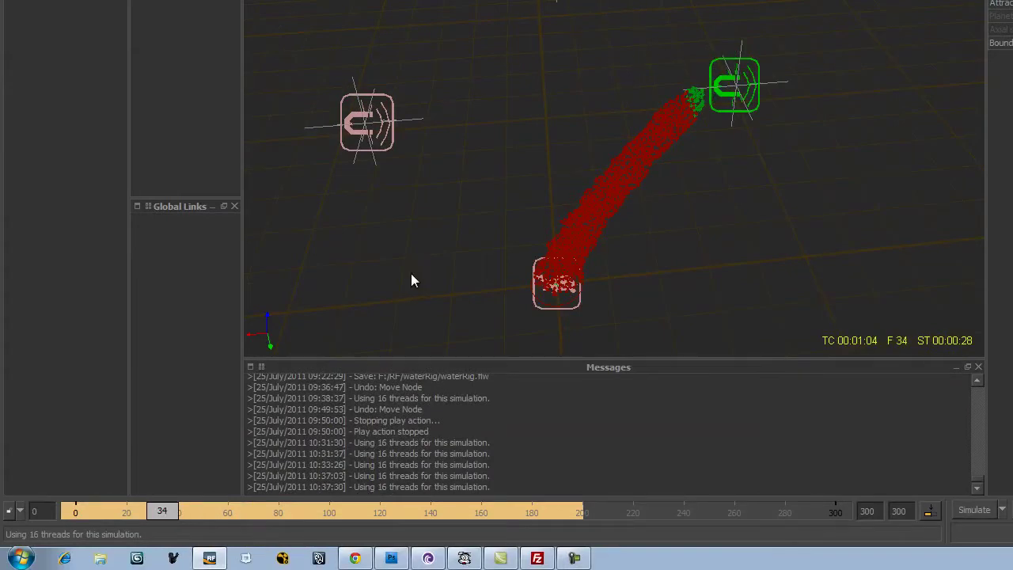
drag(190, 510, 369, 537)
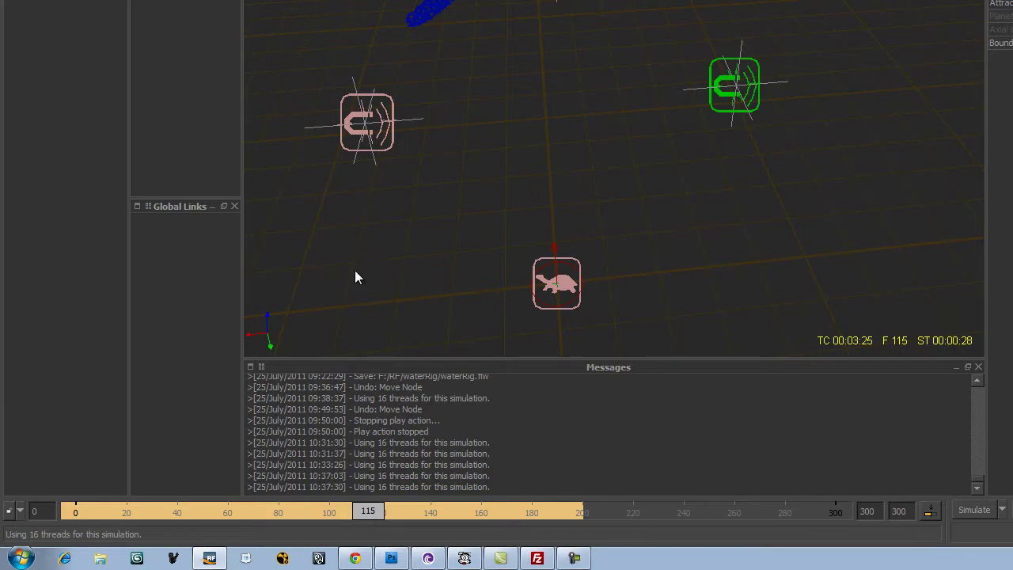
drag(368, 512, 495, 513)
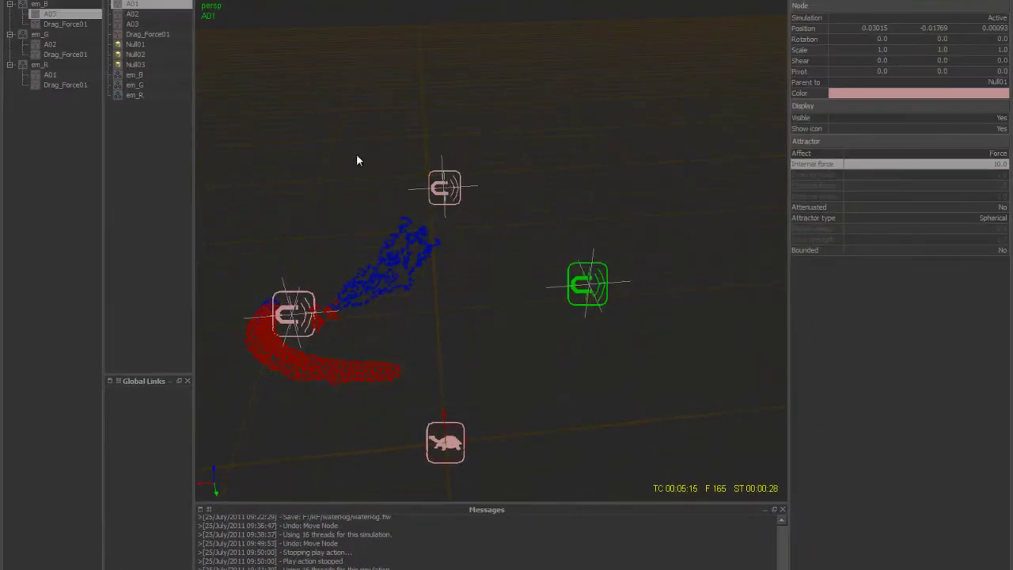
Step: Deselect the attractor and open the Simulation Events editor, moving and enlarging its window to show the embedded script
click(292, 110)
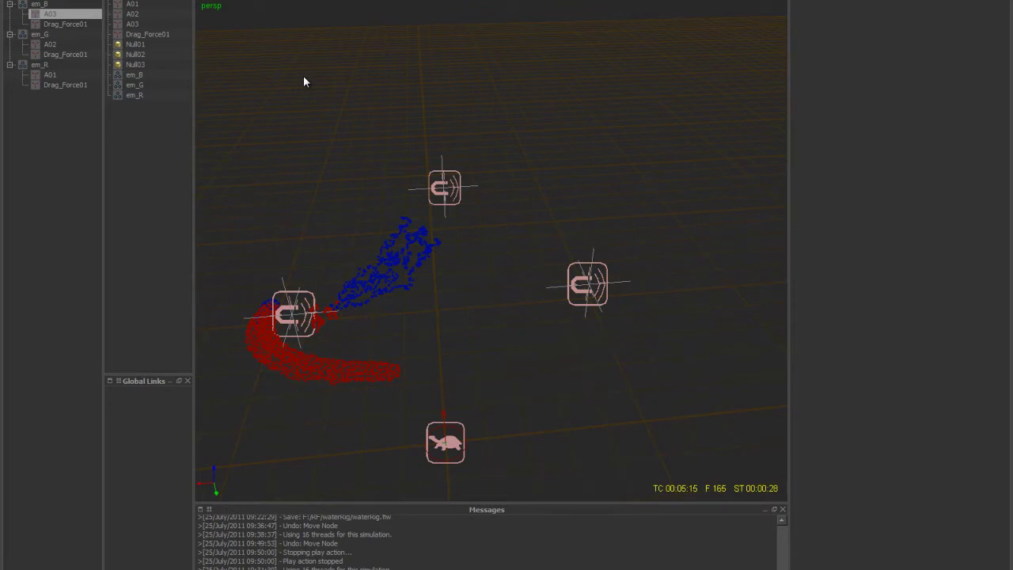
key(ctrl+F2)
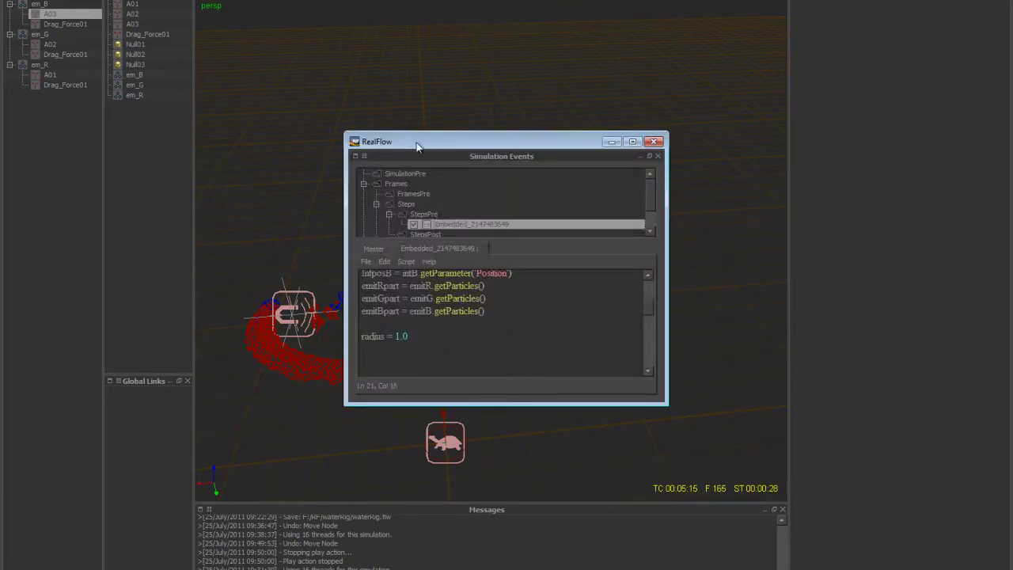
drag(415, 142, 292, 12)
drag(542, 274, 701, 504)
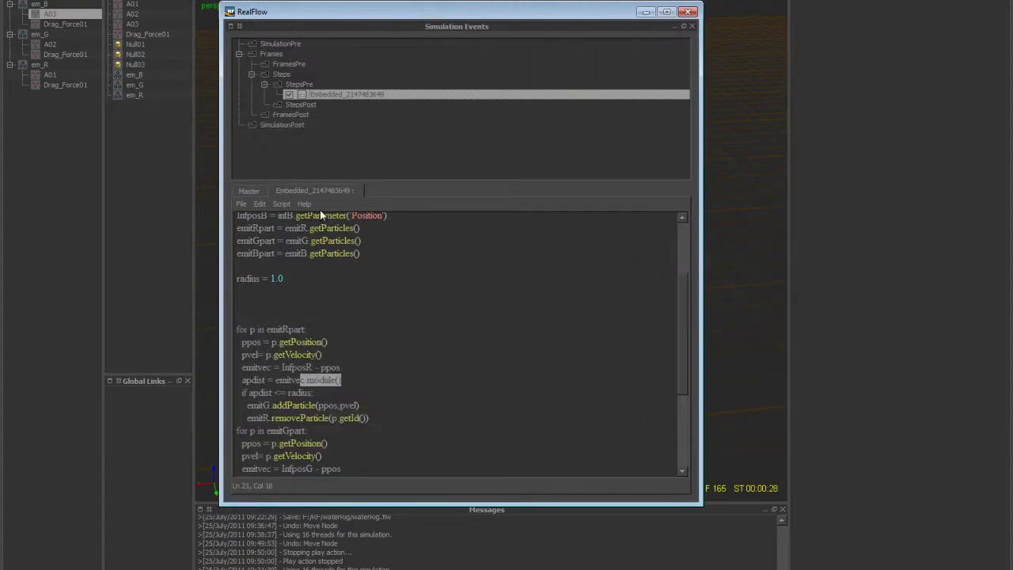
Step: Look at the onSimulationStep function in the Master script
click(252, 191)
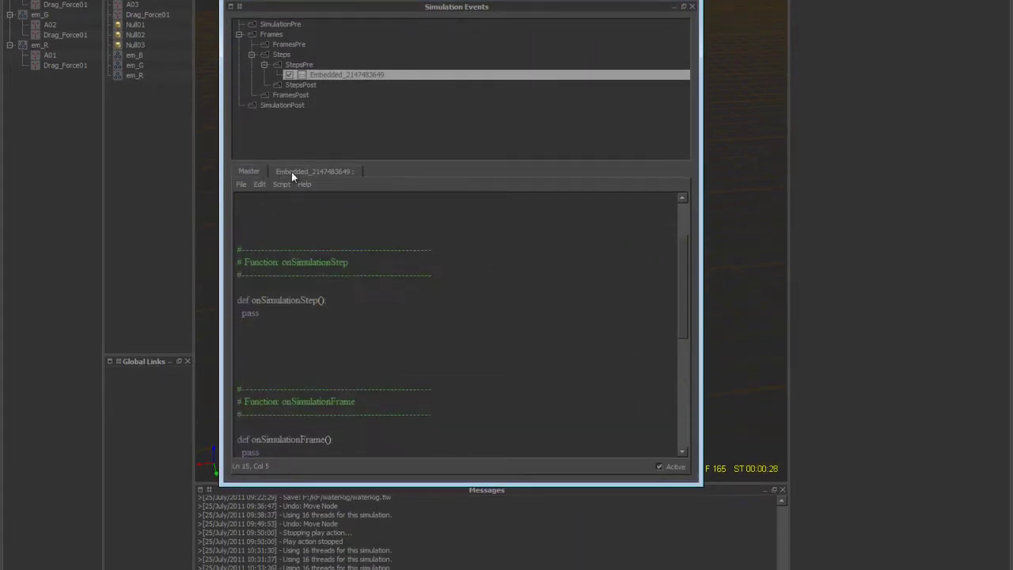
drag(273, 314, 220, 310)
click(327, 326)
Step: Check the options available for the StepsPre event and its embedded script, and leave the Master script
right_click(339, 74)
click(303, 61)
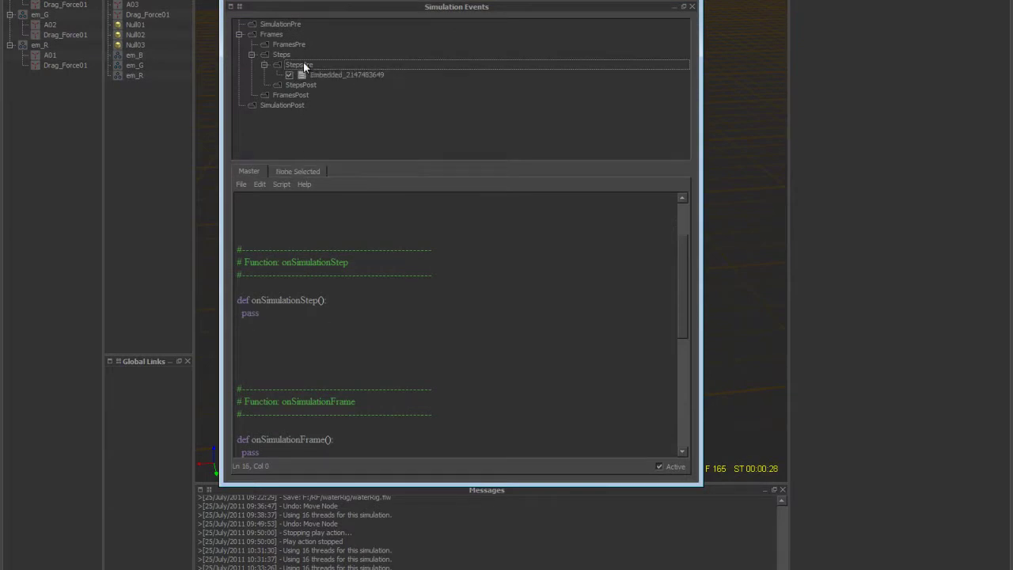
right_click(303, 62)
click(365, 239)
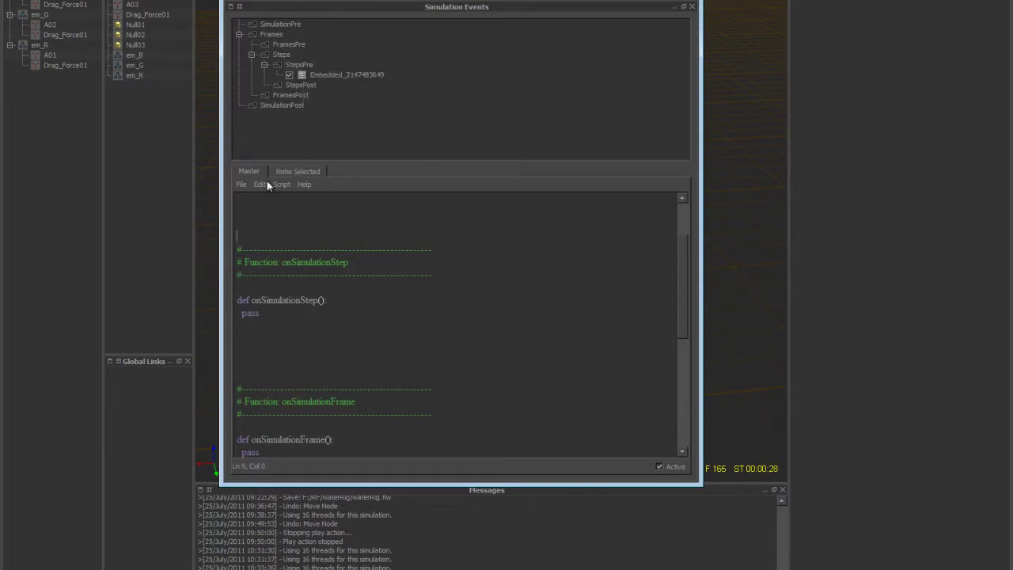
right_click(298, 63)
click(393, 169)
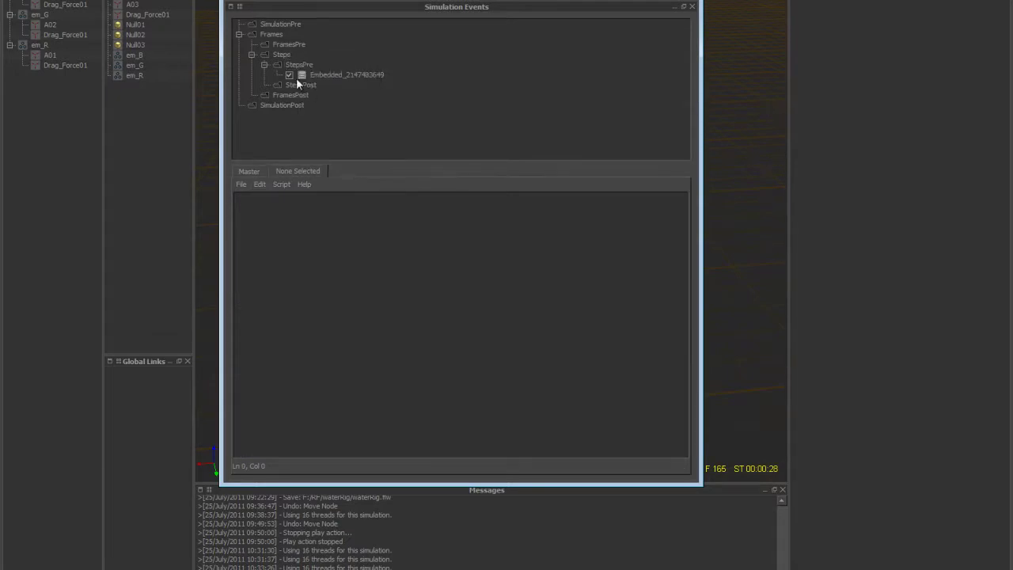
Step: Open the embedded script under StepsPre and skim it from the emitter definitions to the particle loops
click(318, 76)
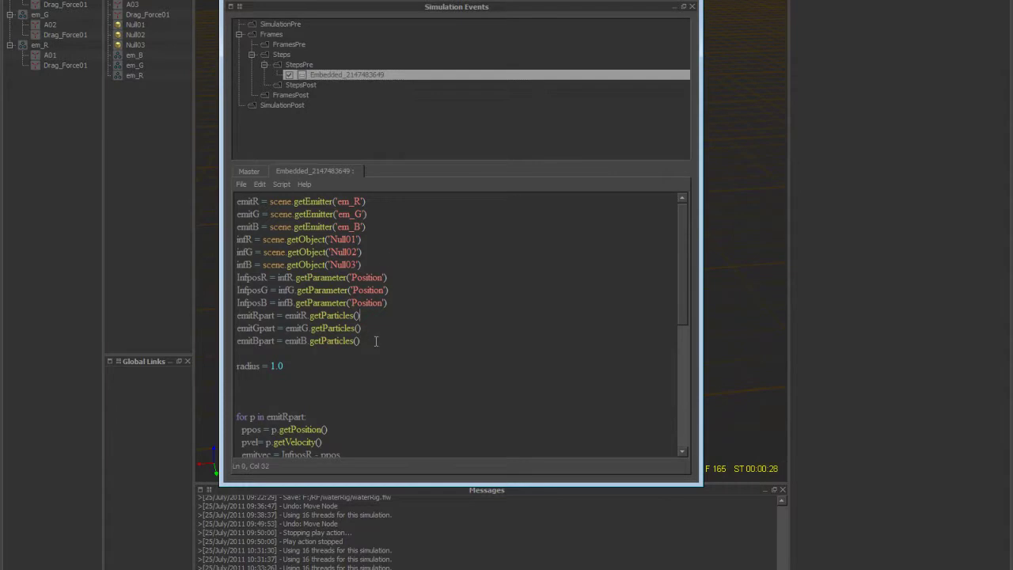
scroll(375, 340, down, 6)
scroll(376, 341, up, 6)
scroll(376, 341, down, 6)
scroll(376, 340, up, 6)
scroll(375, 340, down, 6)
scroll(377, 342, up, 6)
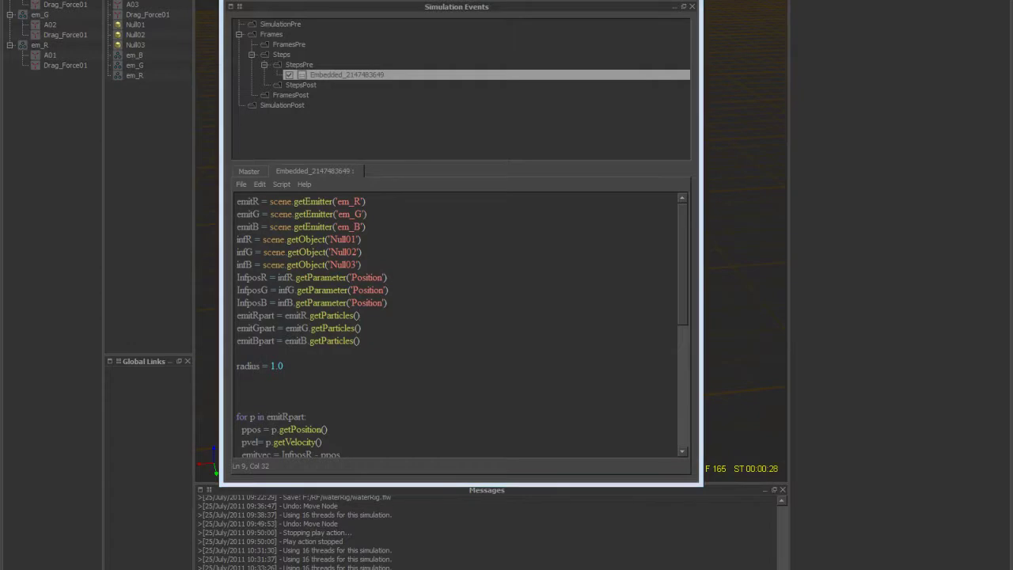
Step: Switch to the text editor and look through waterRigEventScriptv001_o.rfs, including its emitter and null definitions and particle loops
key(alt+Tab)
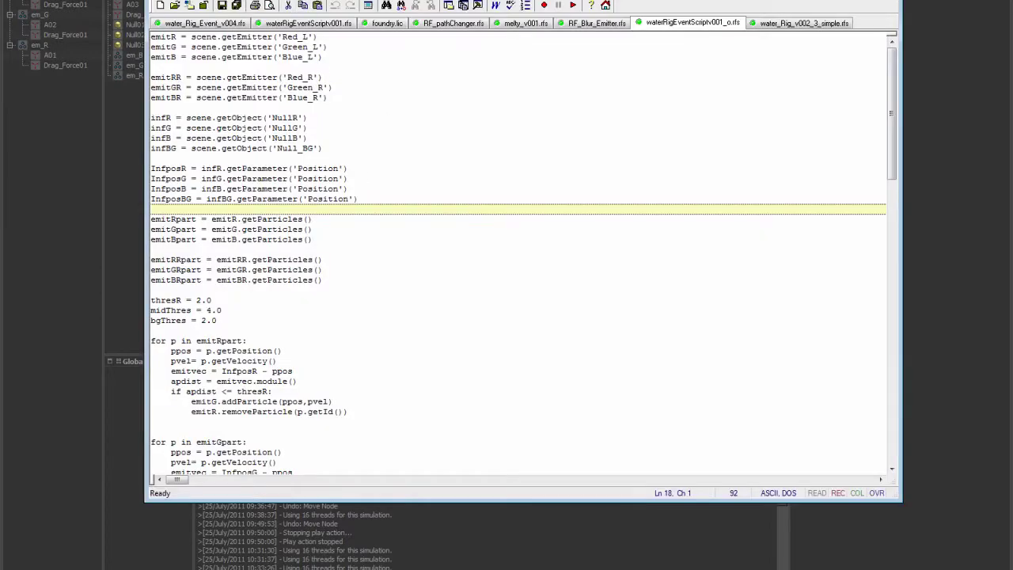
drag(380, 391, 349, 139)
click(388, 149)
click(351, 121)
scroll(372, 131, down, 15)
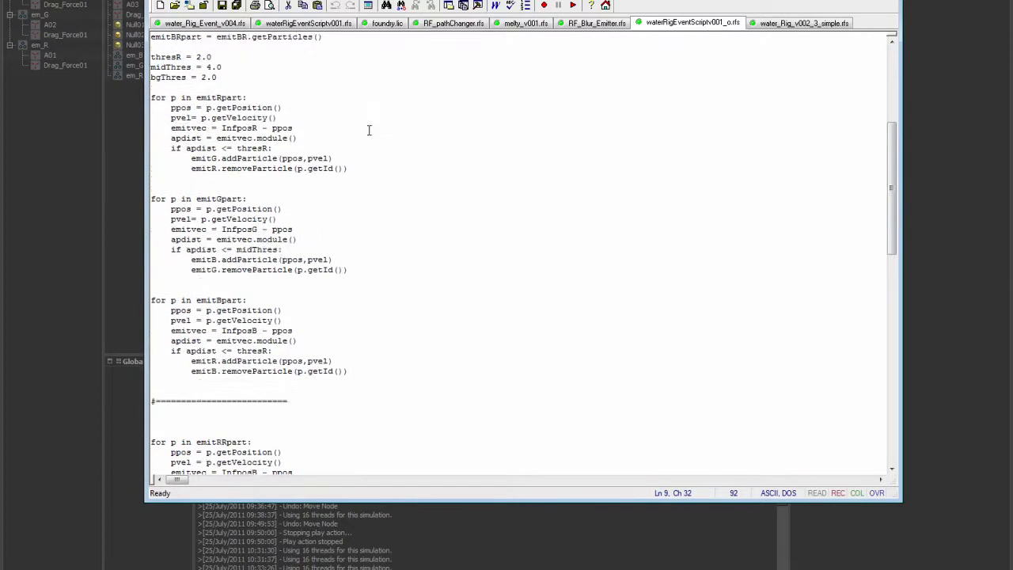
scroll(383, 139, up, 15)
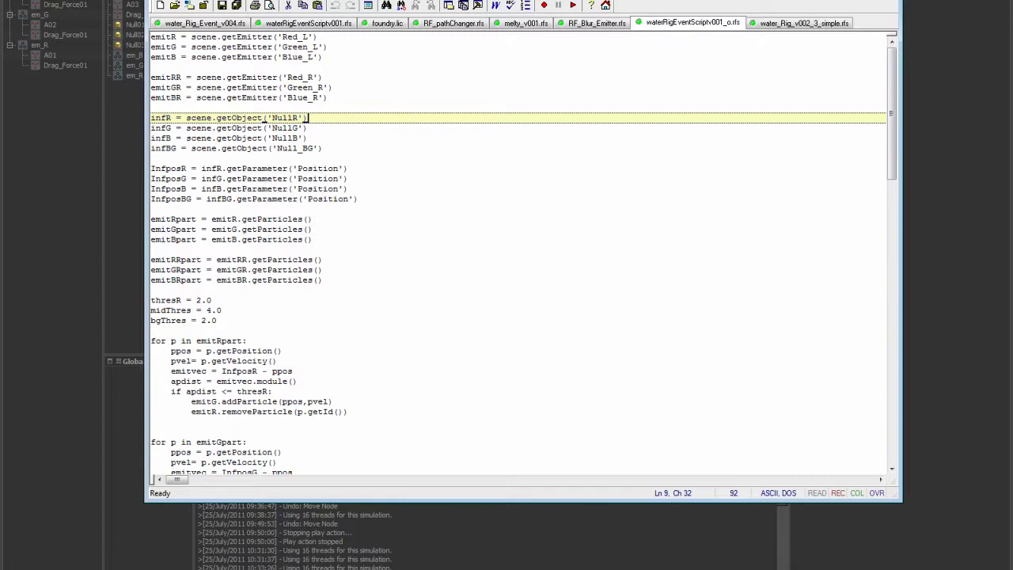
Step: Return to RealFlow's Simulation Events editor, skim the embedded script and enlarge the window to show more of its code
key(alt+Tab)
click(373, 341)
scroll(373, 370, down, 6)
scroll(373, 370, up, 6)
scroll(449, 323, down, 6)
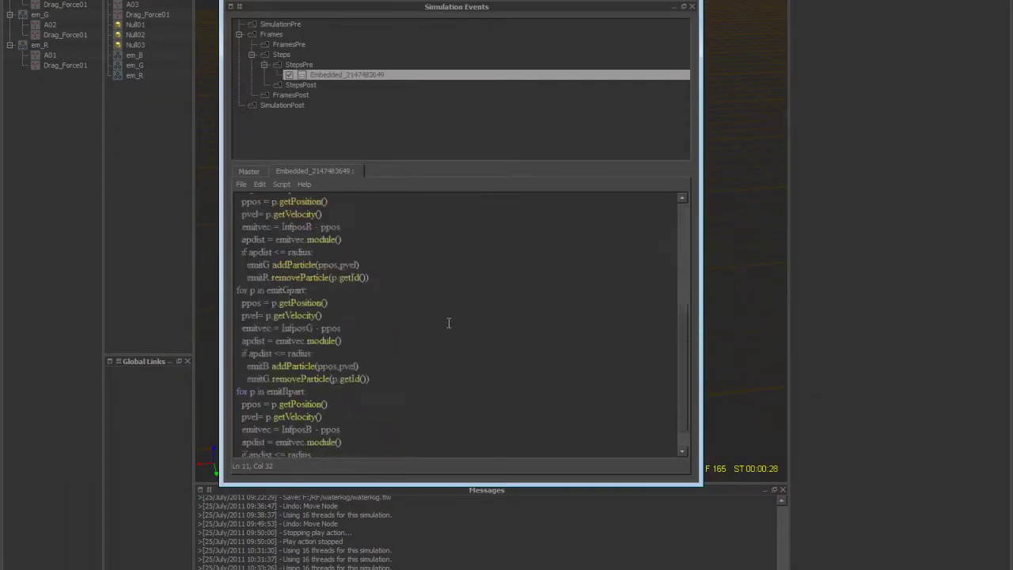
scroll(449, 323, up, 6)
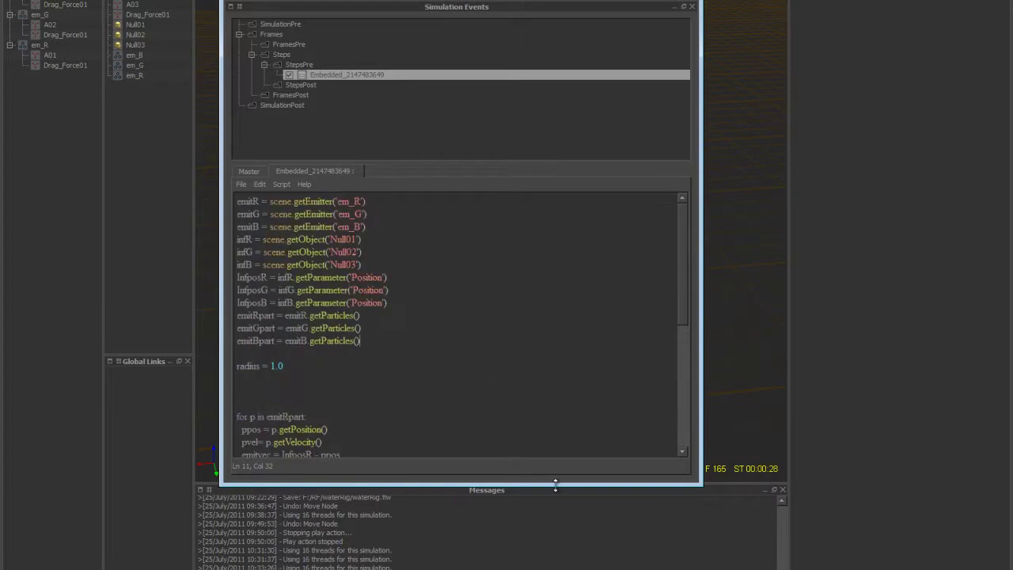
drag(557, 486, 546, 569)
scroll(469, 431, down, 4)
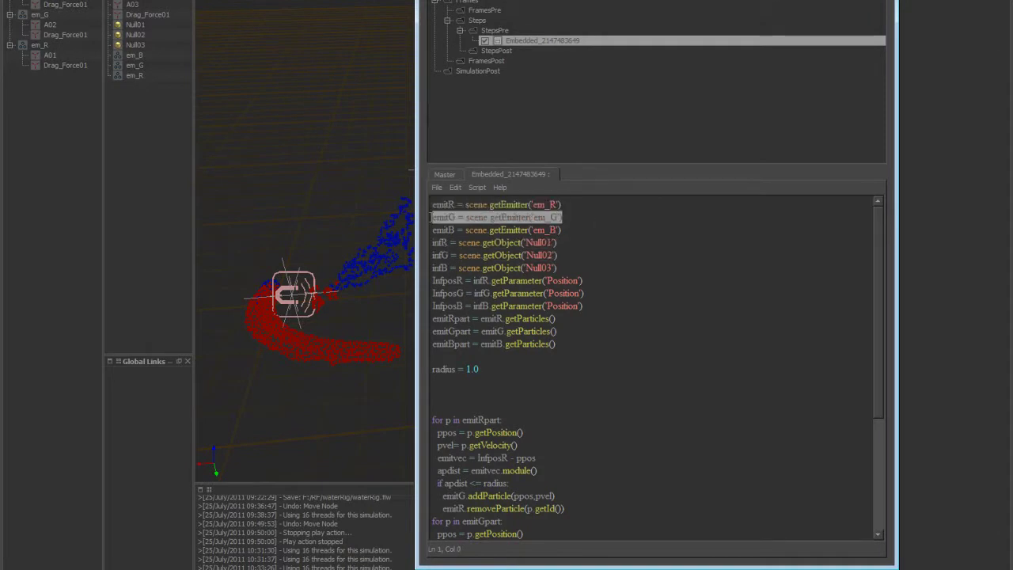
Step: Highlight the getEmitter lines that assign em_R, em_G and em_B to the emitR, emitG and emitB variables
click(614, 228)
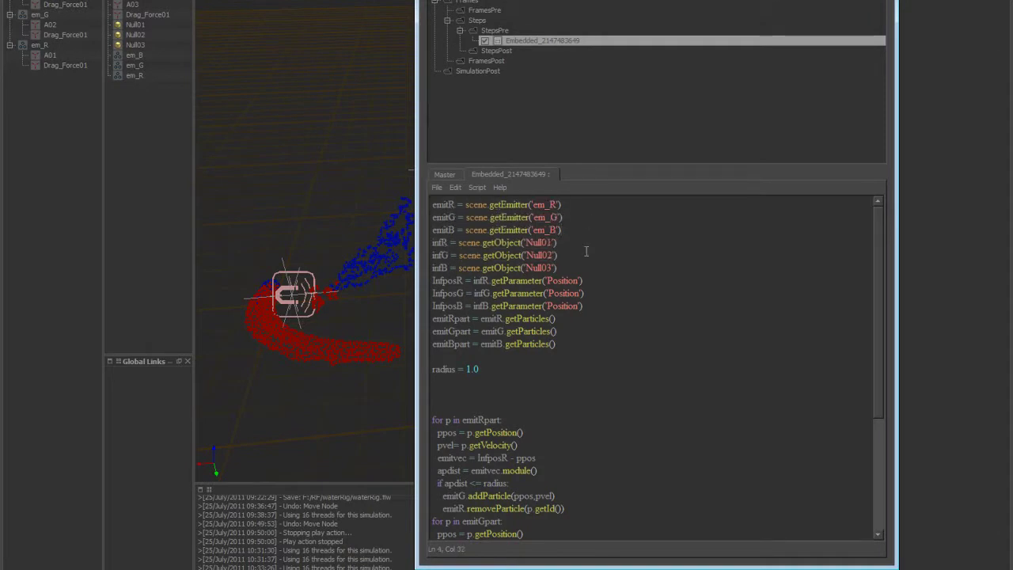
drag(586, 252, 433, 242)
click(581, 248)
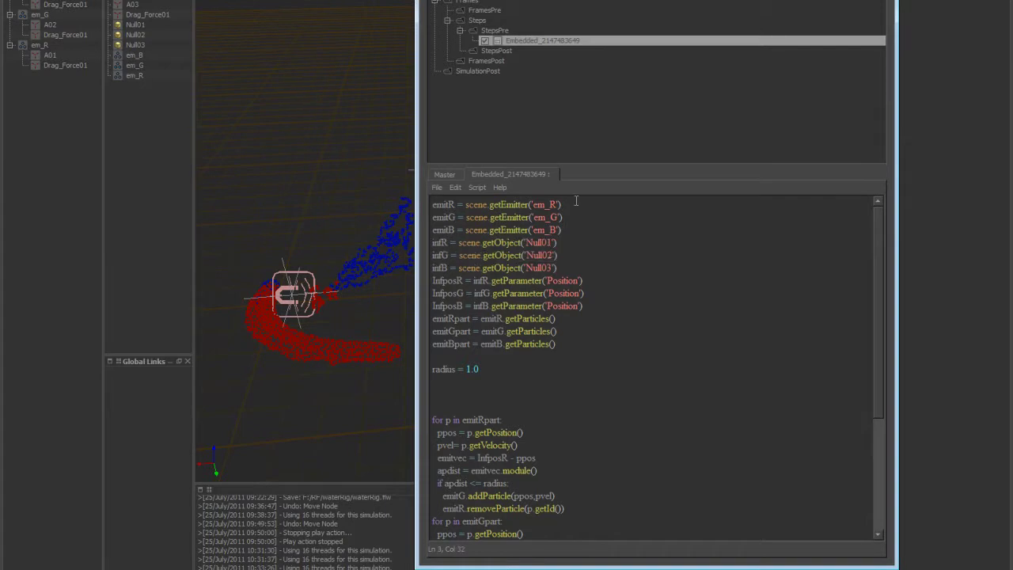
drag(576, 202, 443, 191)
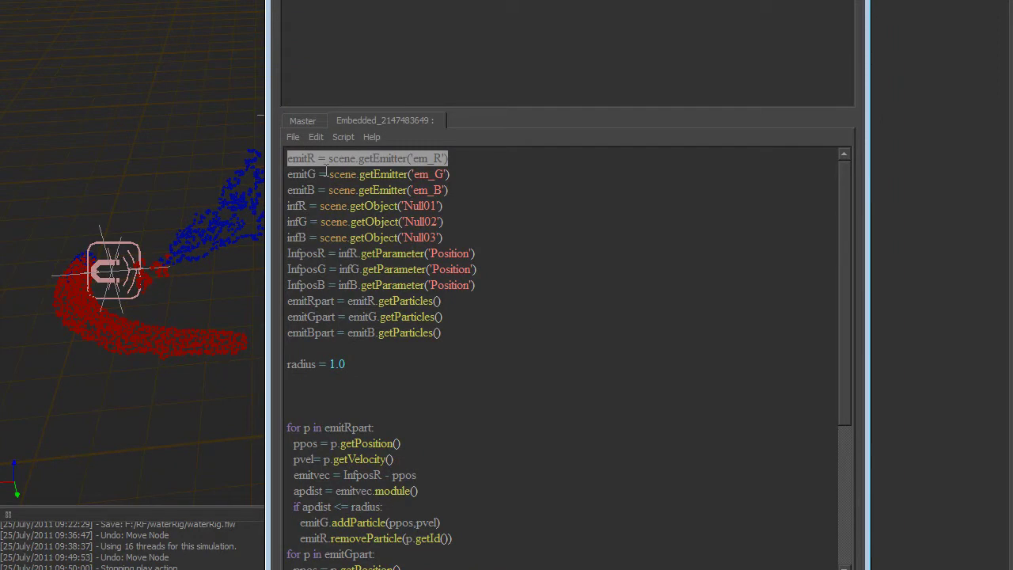
click(311, 160)
drag(287, 158, 316, 156)
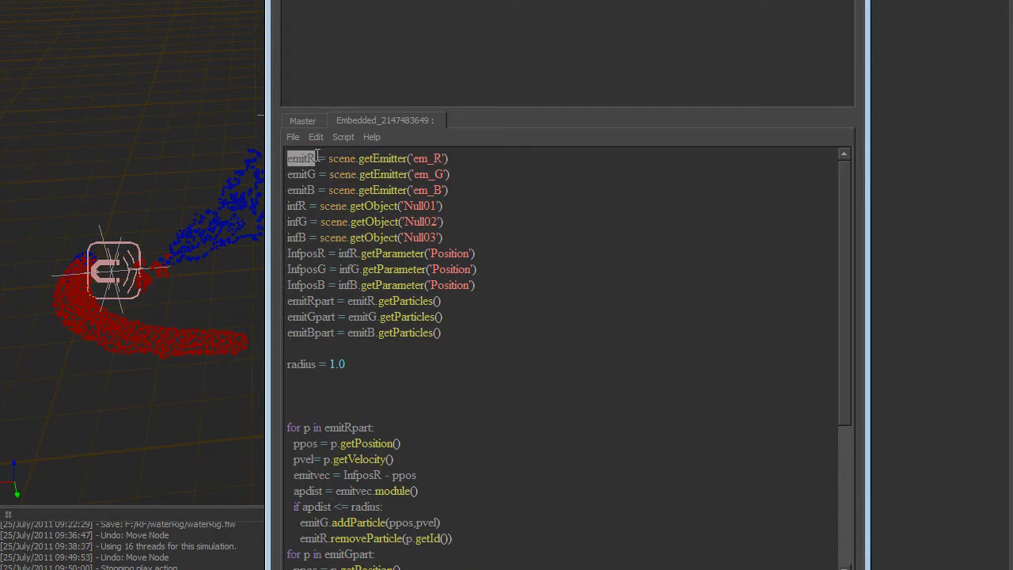
drag(480, 158, 277, 161)
drag(484, 174, 329, 176)
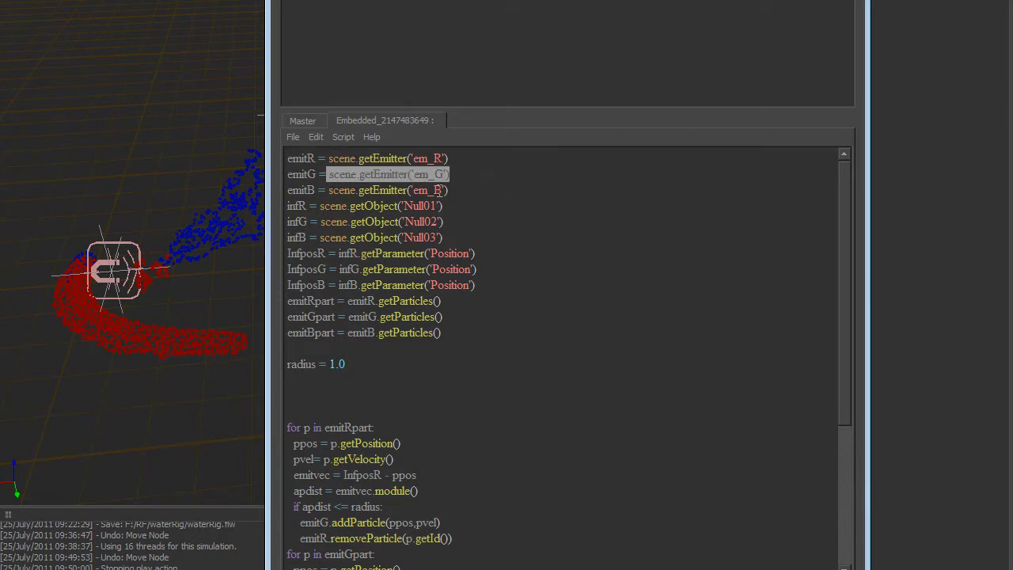
drag(448, 190, 303, 175)
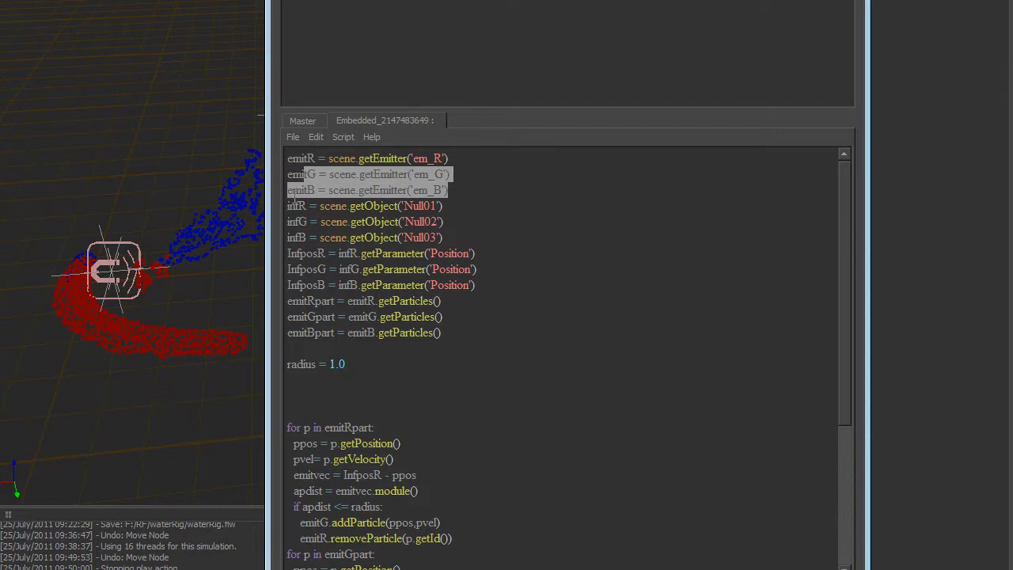
Step: Highlight the infR variable and the getObject call that fetches Null01
click(478, 204)
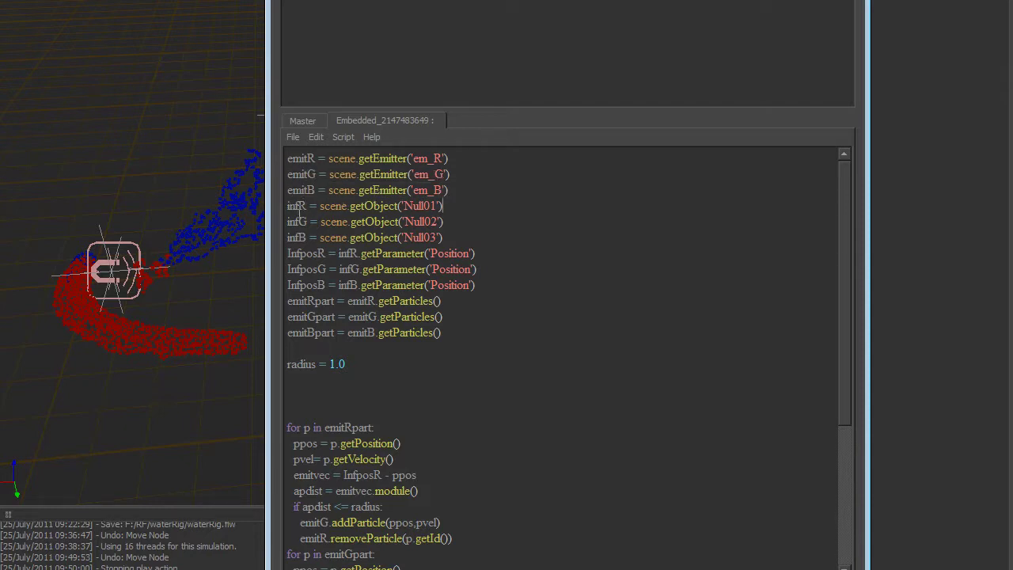
drag(307, 207, 285, 207)
drag(445, 206, 342, 207)
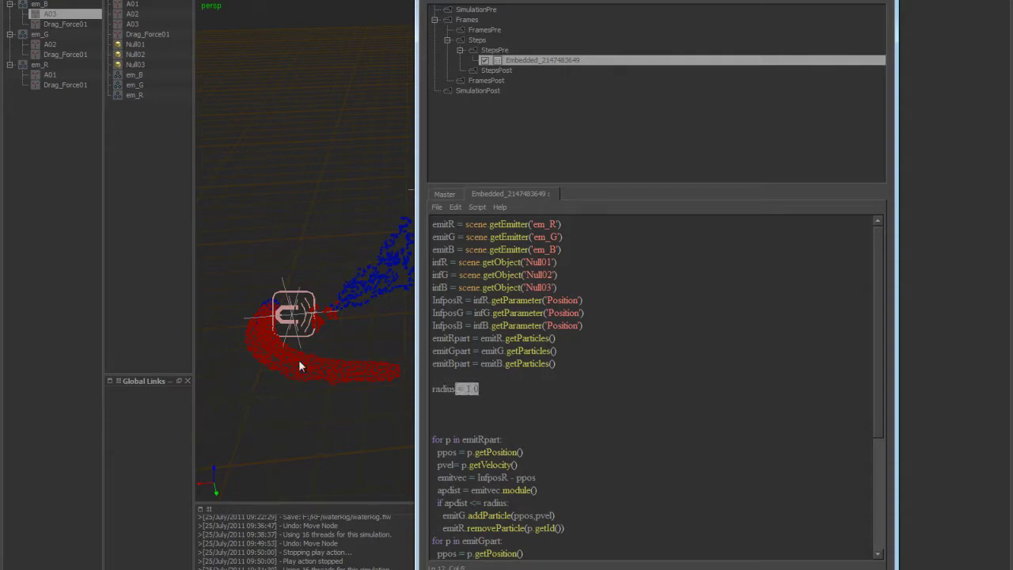
Step: Examine the red and blue particle streams around the attractors from several angles in the perspective view
alt+drag(325, 371, 257, 201)
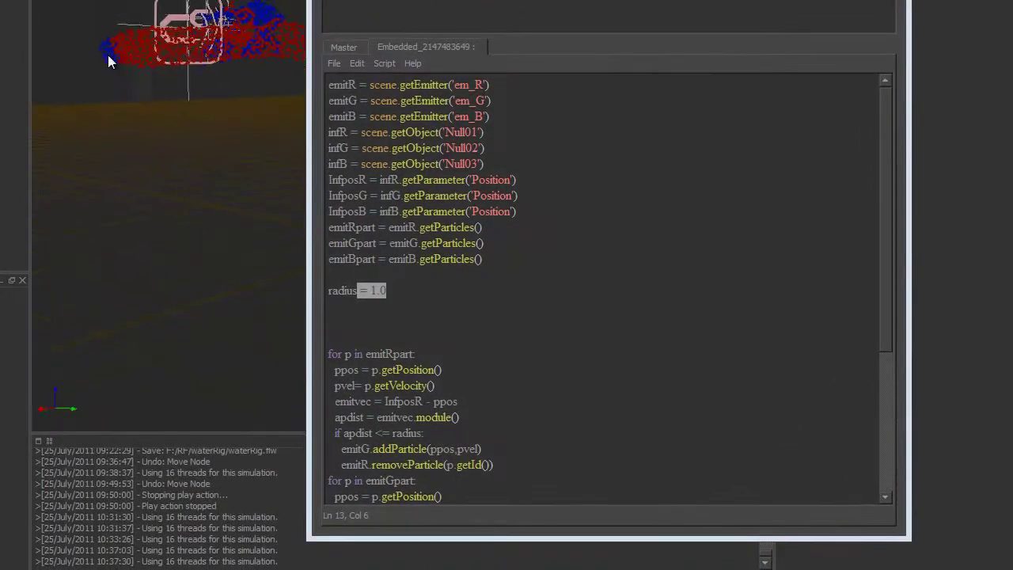
alt+drag(107, 55, 198, 190)
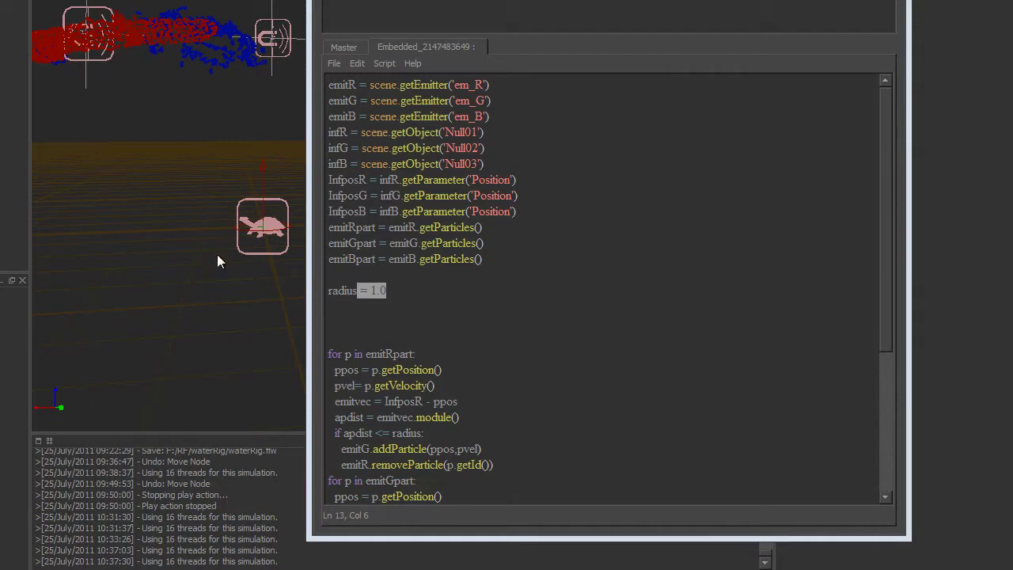
alt+drag(234, 254, 97, 109)
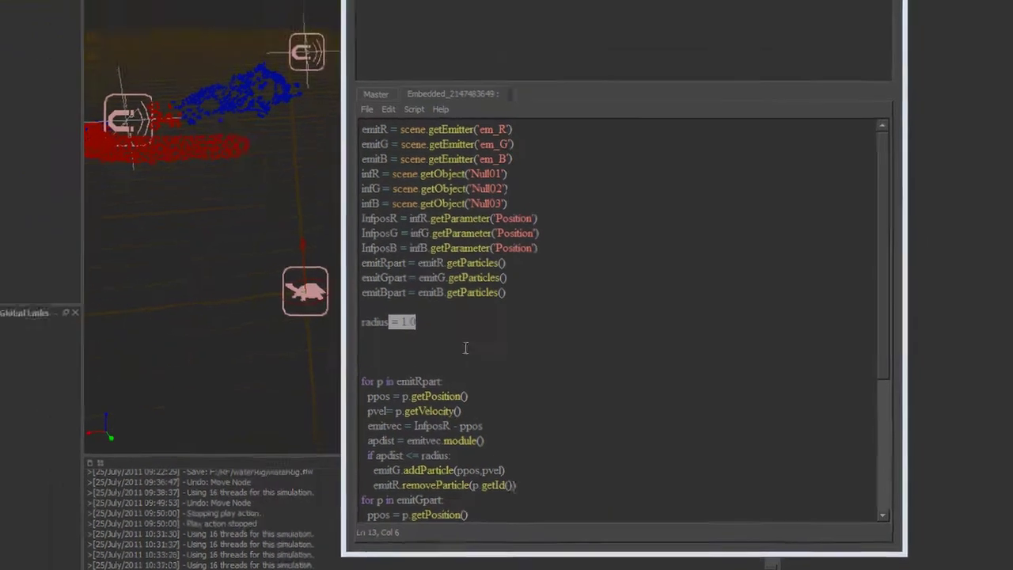
Step: Highlight the loop header over emitRpart and the emitR.getParticles line that defines that particle list
click(431, 355)
scroll(431, 355, down, 1)
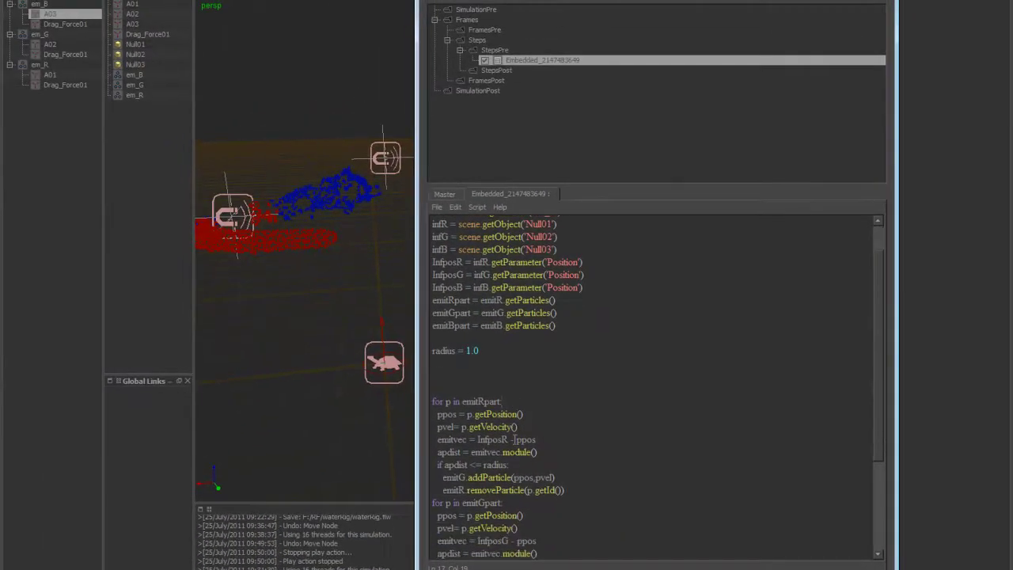
scroll(513, 439, down, 3)
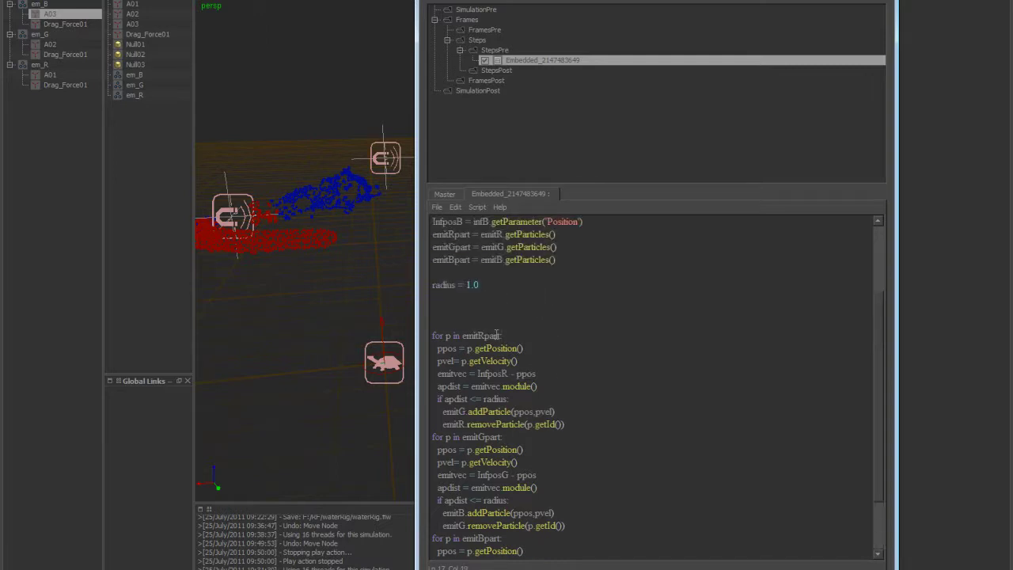
drag(505, 336, 418, 327)
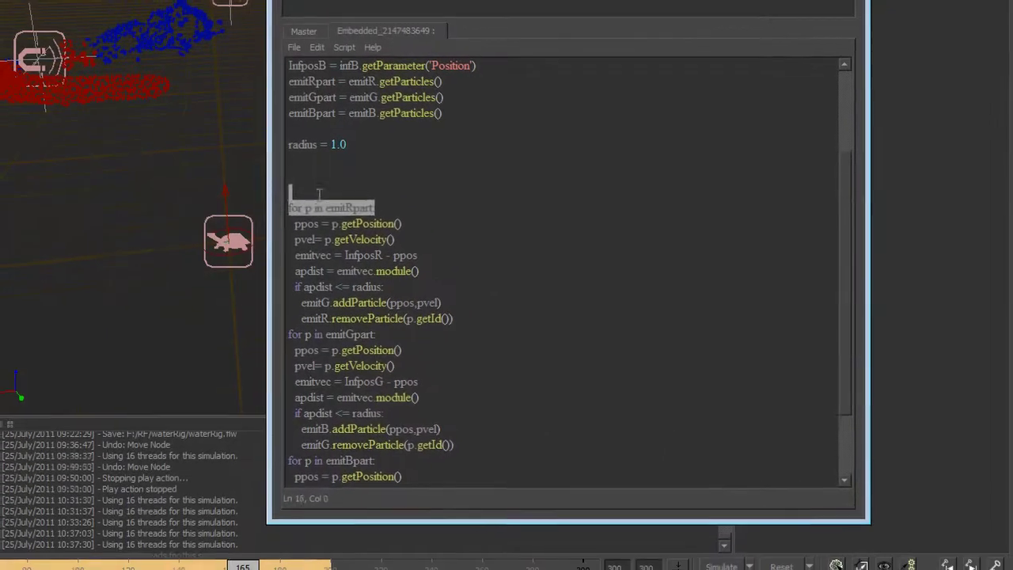
click(480, 335)
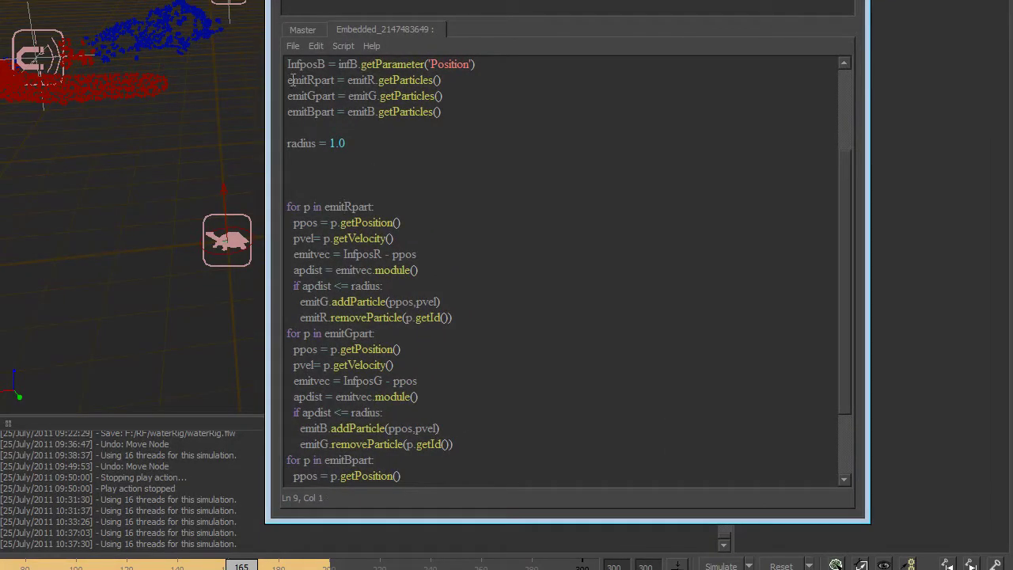
drag(292, 80, 434, 80)
click(410, 241)
Step: Highlight the position, velocity and emitvec lines inside the emitRpart loop one after another
drag(312, 225, 373, 224)
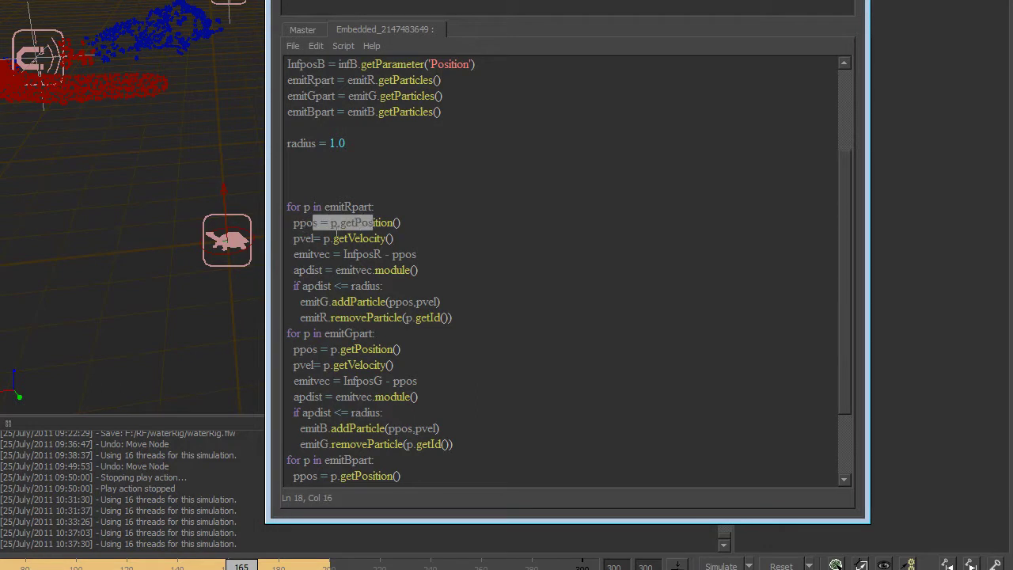
click(295, 222)
drag(292, 238, 389, 238)
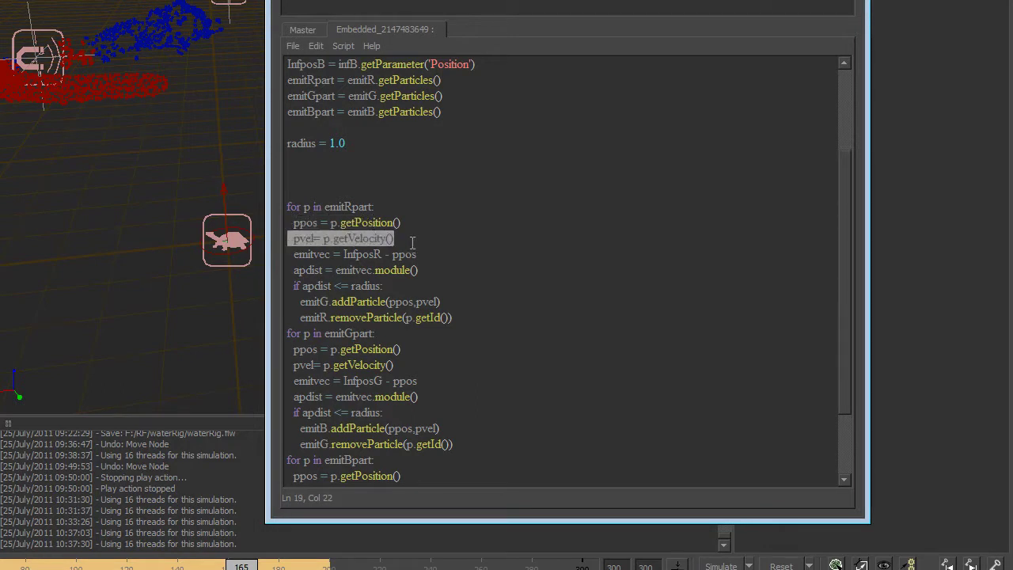
click(294, 238)
drag(294, 254, 417, 254)
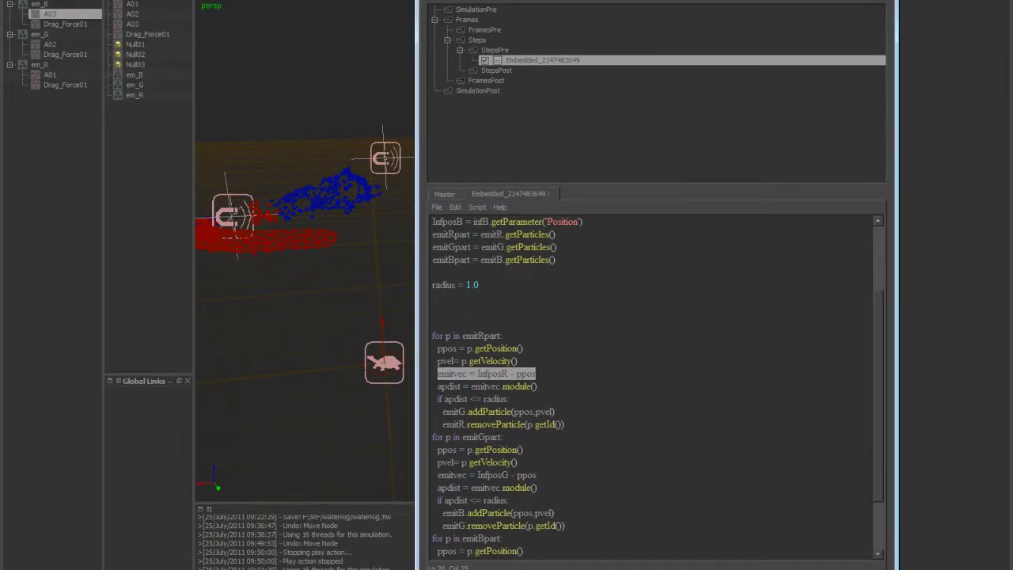
Step: Move the Simulation Events window aside to uncover the attractors, and highlight the apdist distance calculation in the emitRpart loop
drag(716, 3, 861, 0)
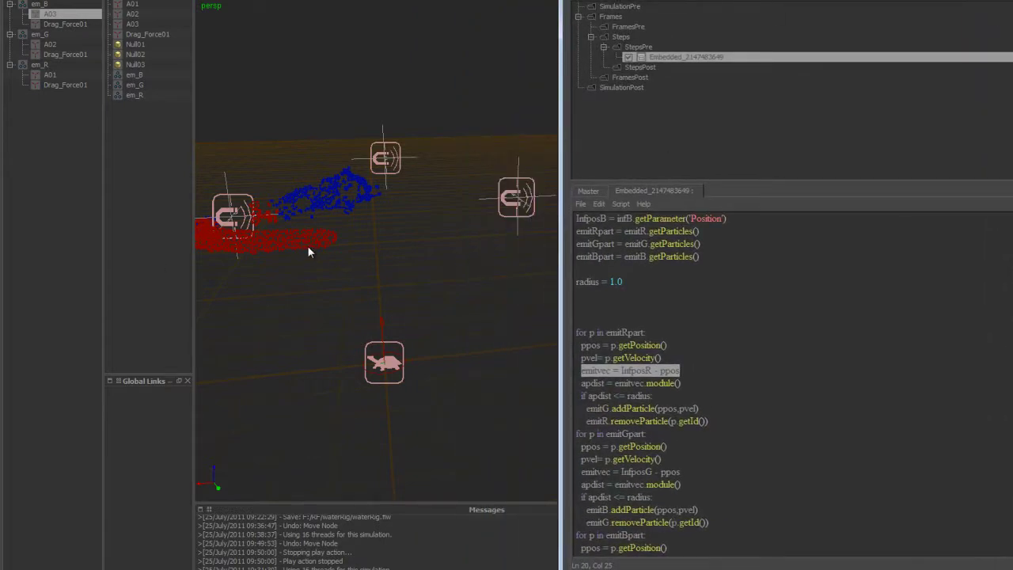
click(676, 369)
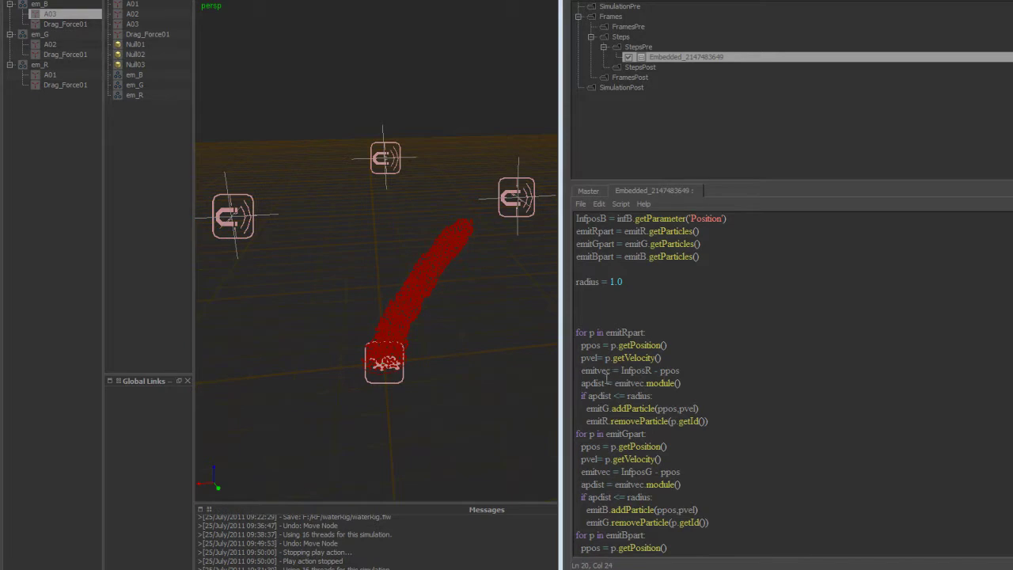
drag(612, 370, 581, 383)
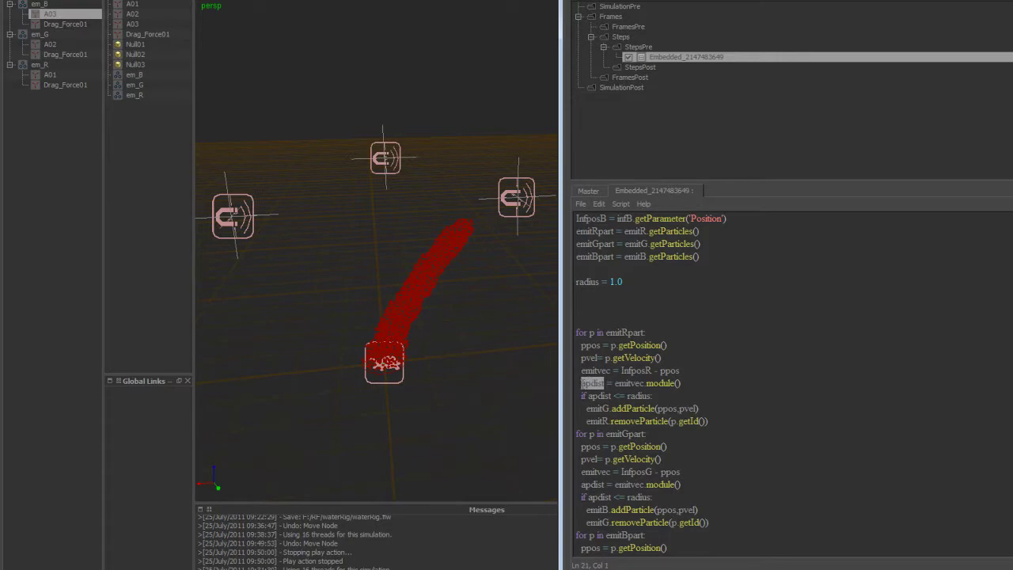
click(582, 382)
drag(583, 383, 645, 383)
click(598, 383)
alt+drag(467, 175, 483, 207)
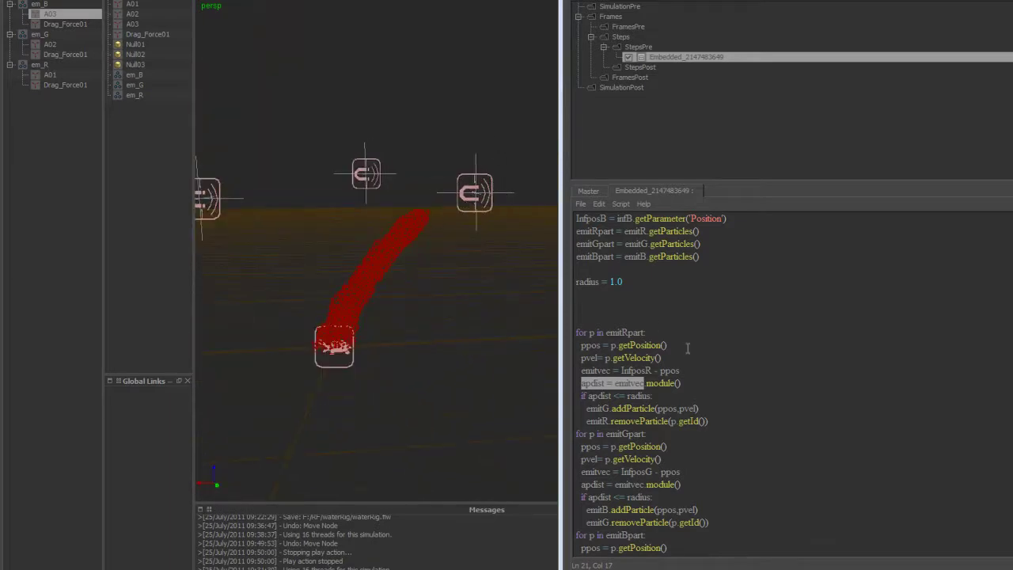
click(678, 383)
drag(679, 383, 603, 383)
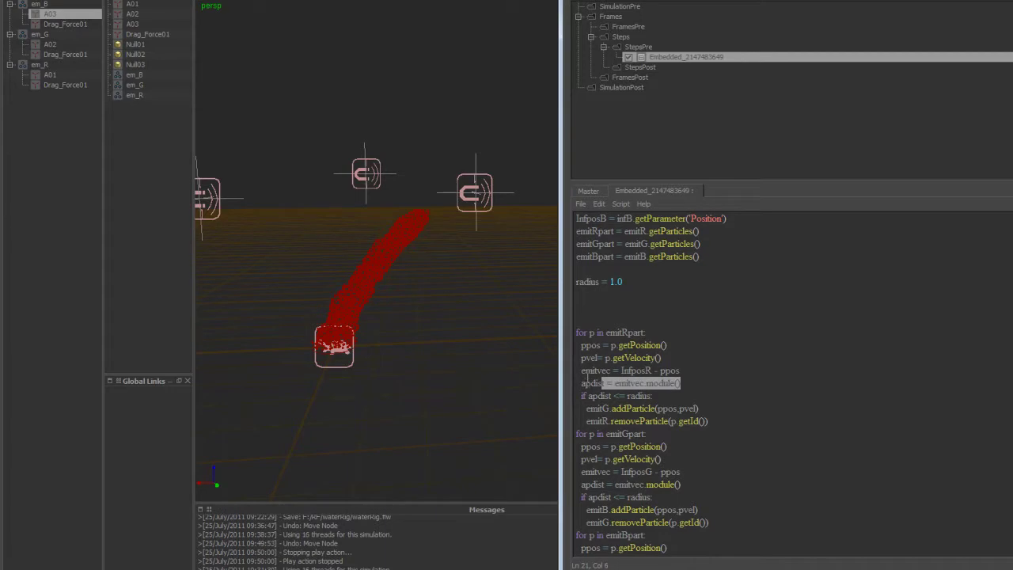
Step: Highlight the radius definition, its use in the apdist condition, and the emitG.addParticle call in the emitRpart loop
click(583, 395)
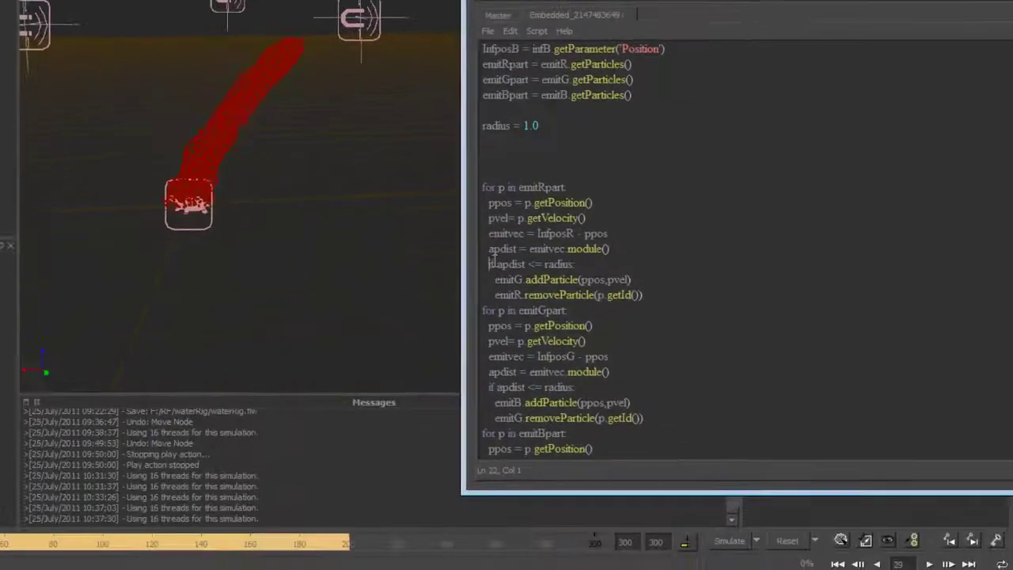
drag(538, 125, 466, 100)
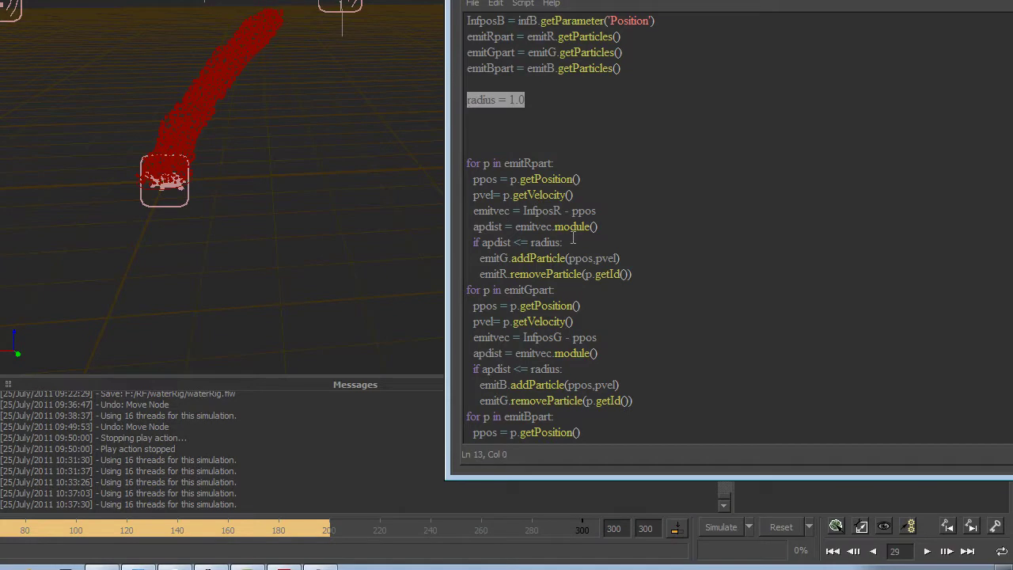
drag(569, 242, 531, 241)
click(477, 243)
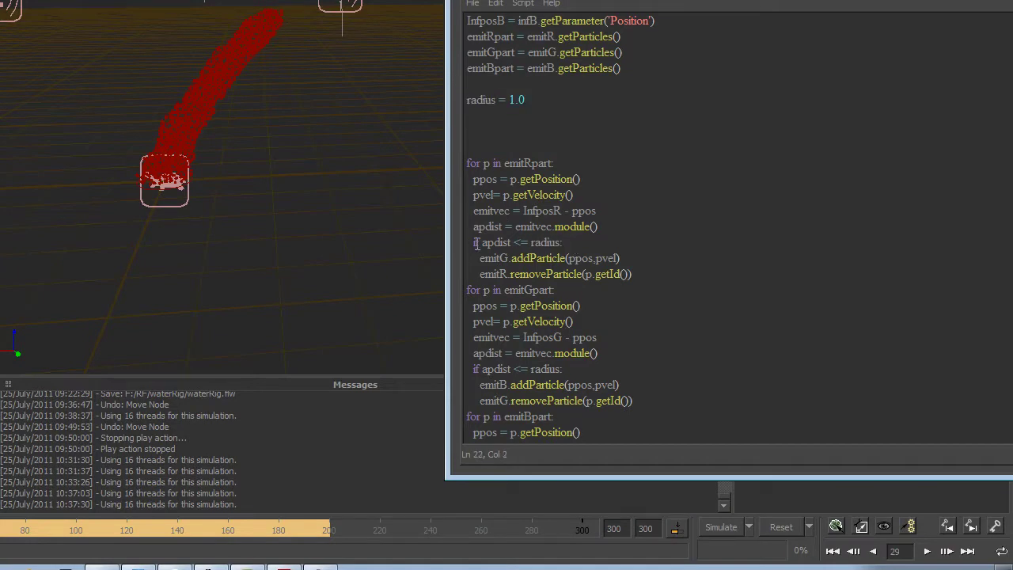
drag(474, 227, 504, 227)
drag(492, 258, 516, 260)
drag(480, 258, 637, 260)
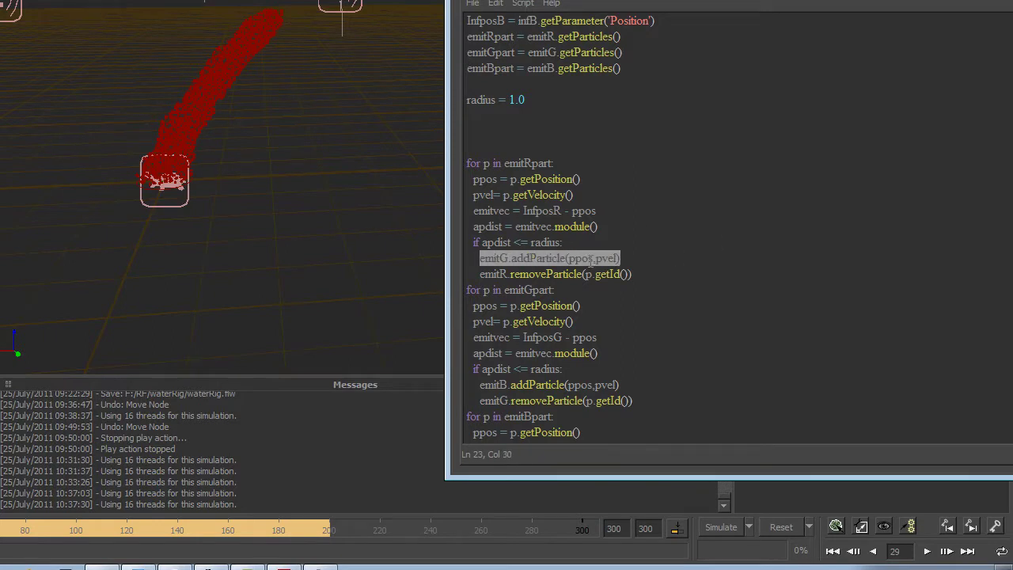
Step: Highlight the emitR.removeParticle line in the emitRpart loop and examine the red-to-green particle handover at the attractor from several angles
drag(480, 274, 629, 274)
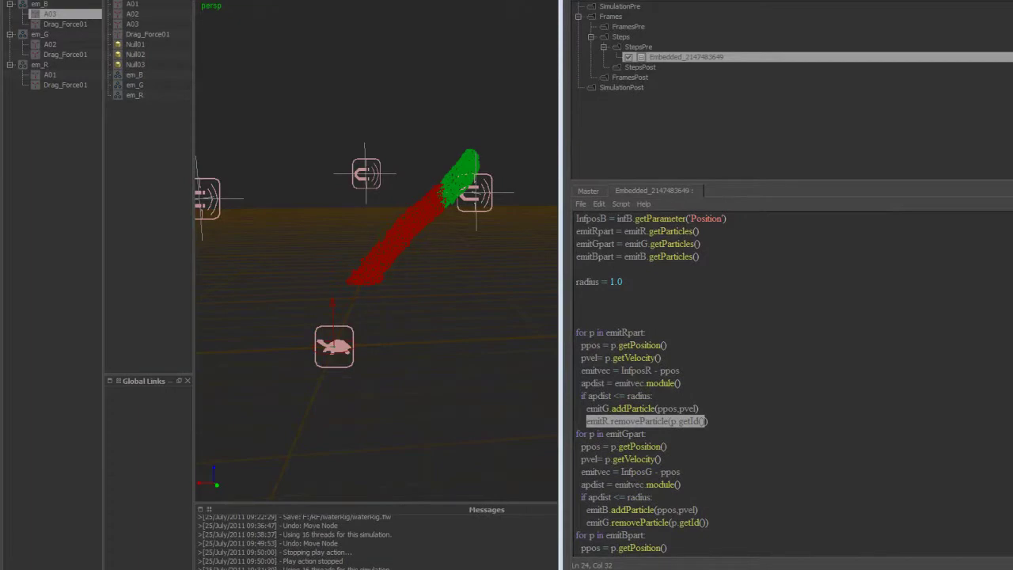
alt+drag(381, 359, 380, 495)
alt+drag(454, 297, 485, 33)
middle_drag(458, 256, 321, 464)
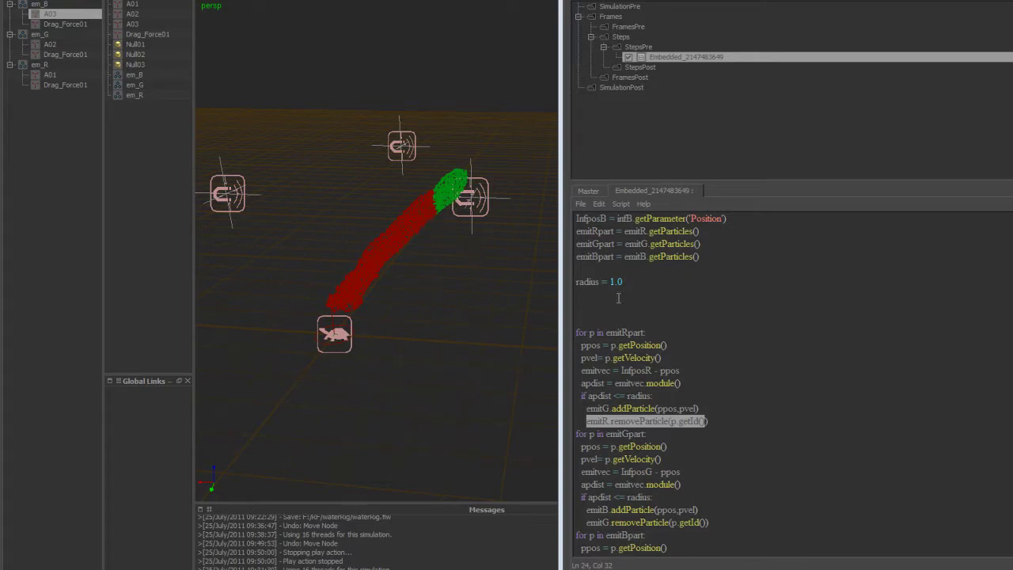
Step: Highlight the radius definition in the script and select the em_B, em_G and em_R emitters in the node list
drag(630, 282, 589, 282)
scroll(625, 291, up, 3)
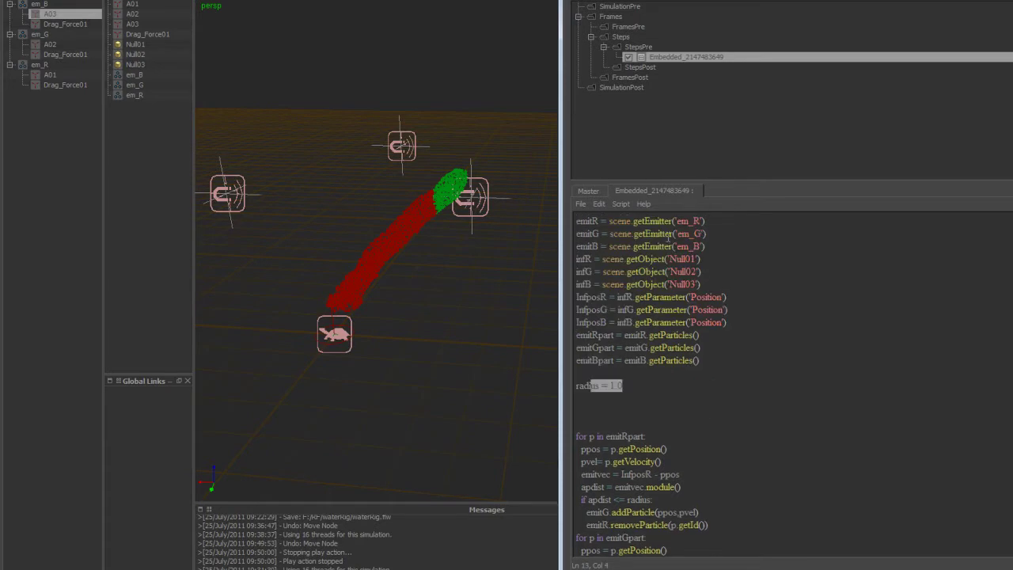
scroll(614, 365, down, 2)
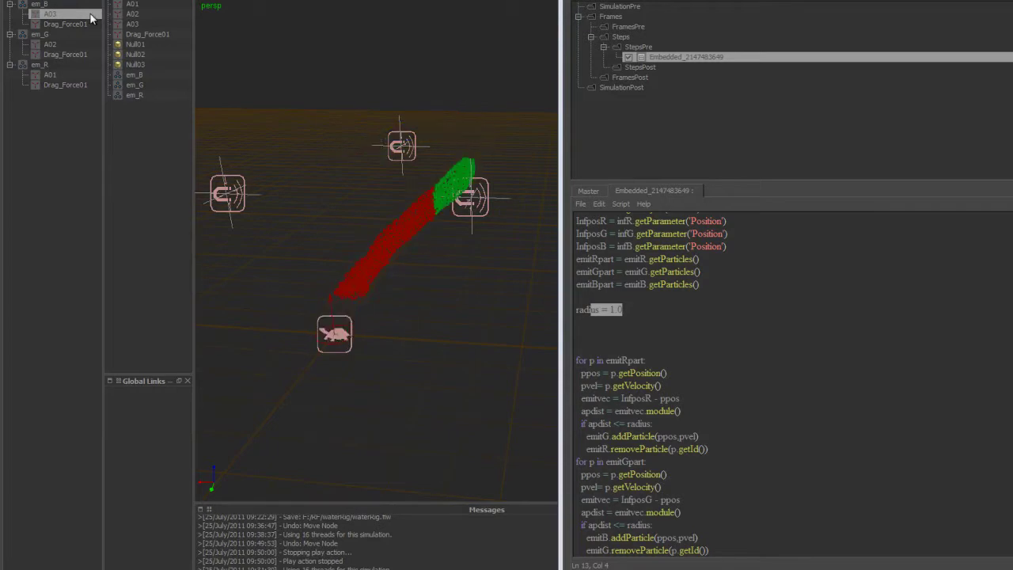
drag(131, 82, 130, 93)
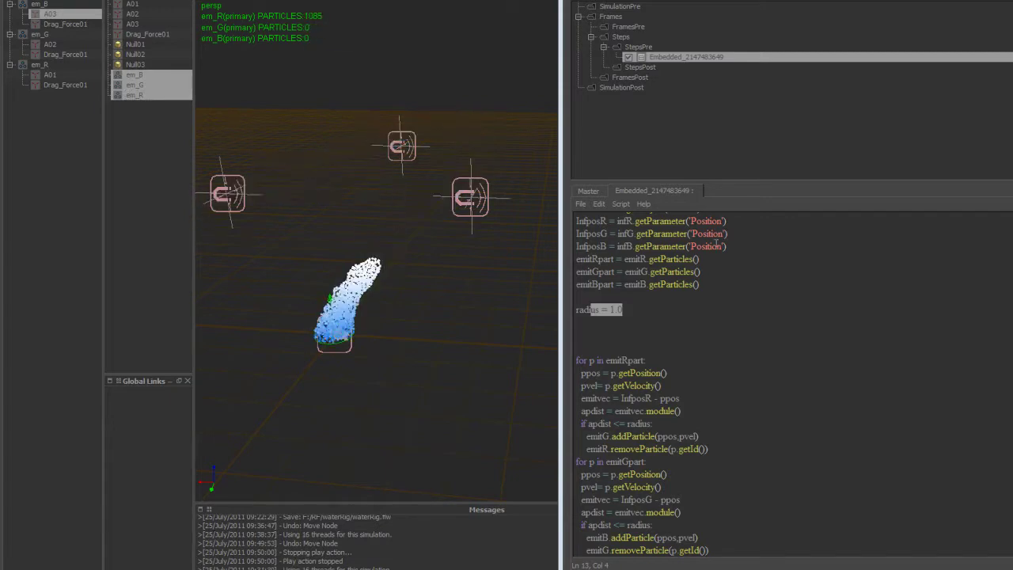
click(668, 358)
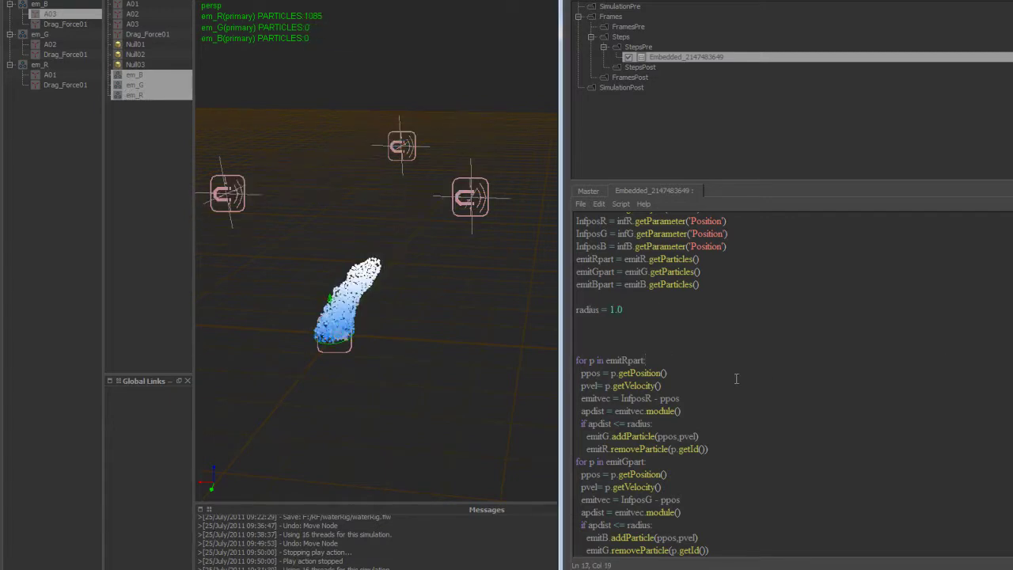
Step: Highlight the whole emitRpart loop, from its header through the emitR.removeParticle line, and clear the highlight
scroll(718, 384, down, 1)
drag(710, 411, 654, 322)
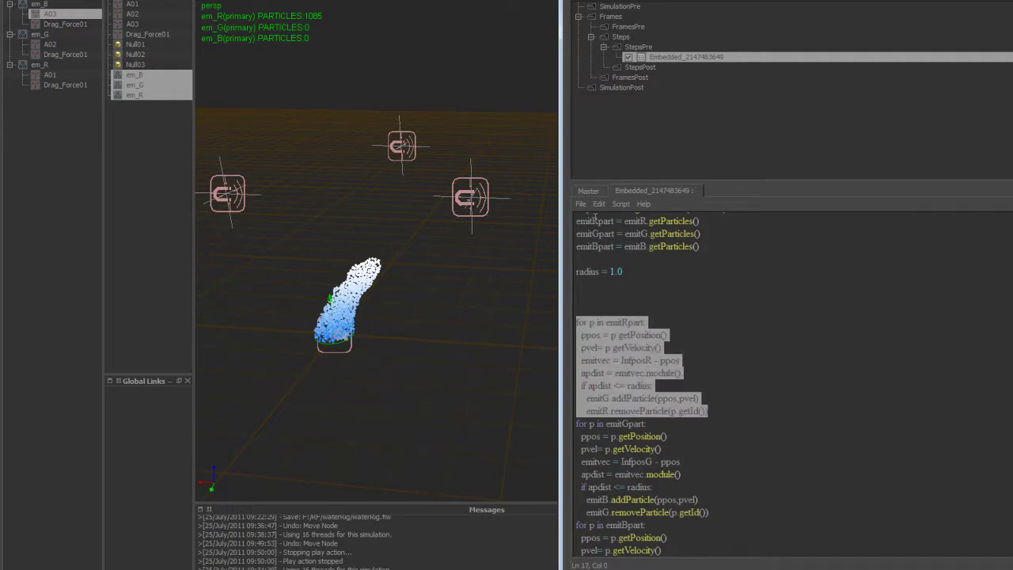
scroll(763, 403, down, 1)
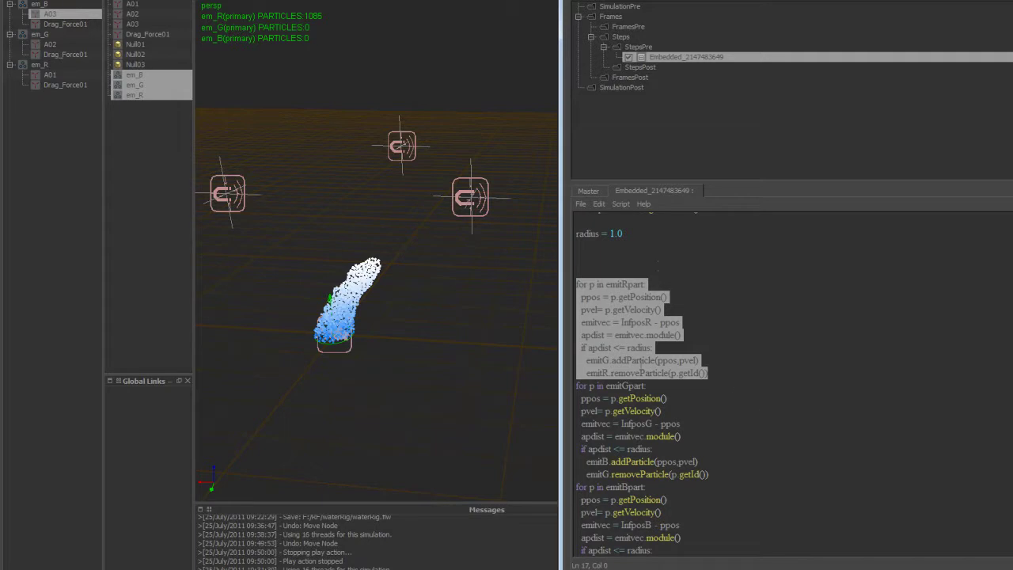
click(633, 361)
scroll(664, 474, down, 1)
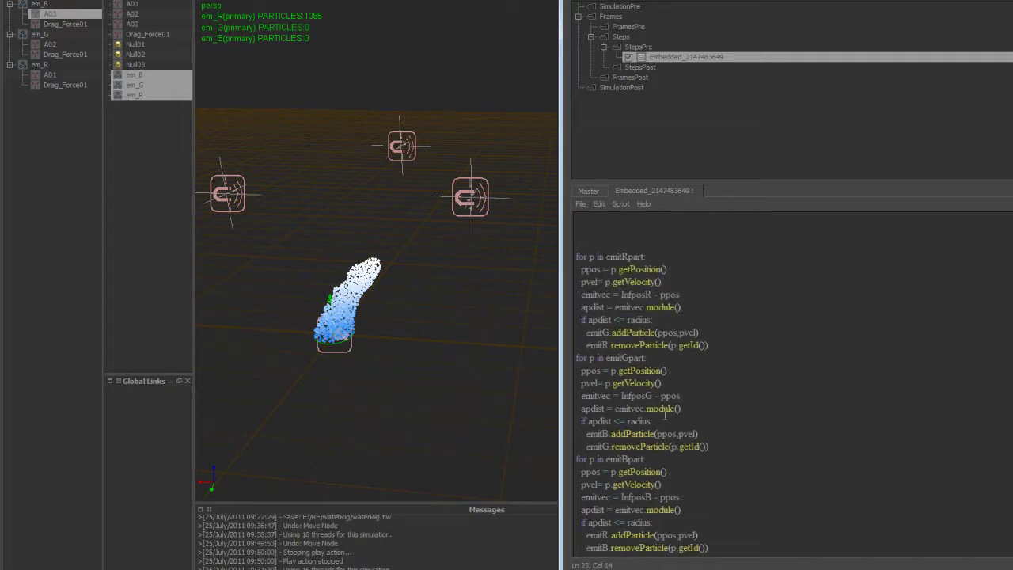
Step: Highlight the emitGpart loop header, deselect the emitters, and highlight the emitG.removeParticle call in that loop
click(625, 350)
drag(623, 356, 656, 357)
click(674, 367)
key(Down)
click(448, 348)
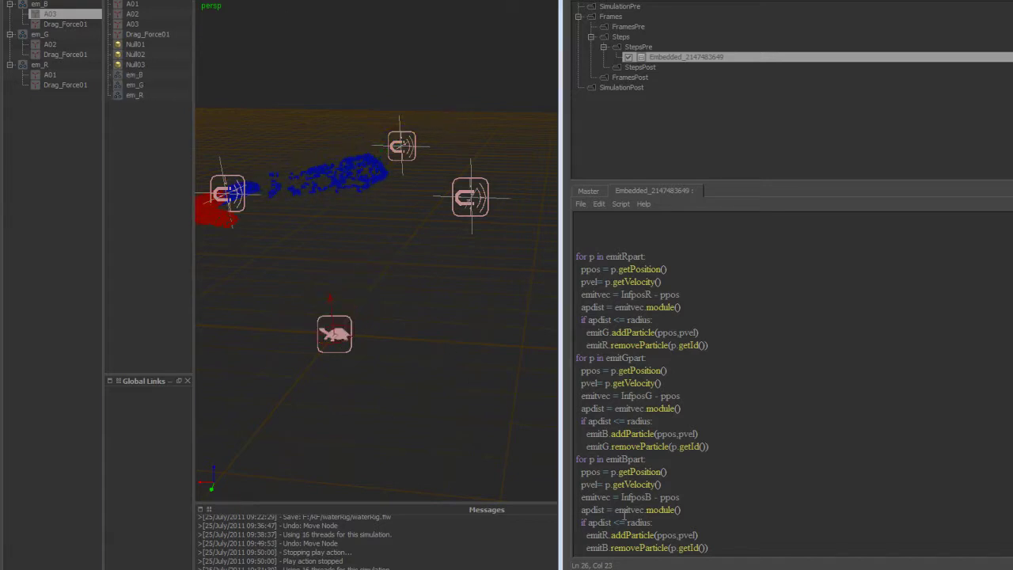
drag(588, 447, 663, 446)
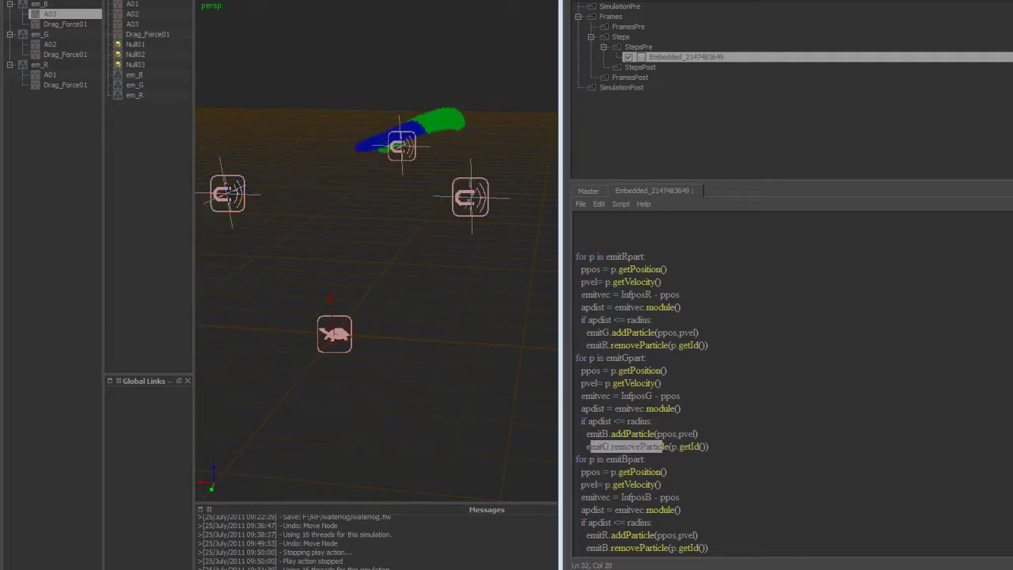
Step: Highlight the emitR.addParticle call in the emitBpart loop and examine the particle circuit between the attractors from above
click(675, 468)
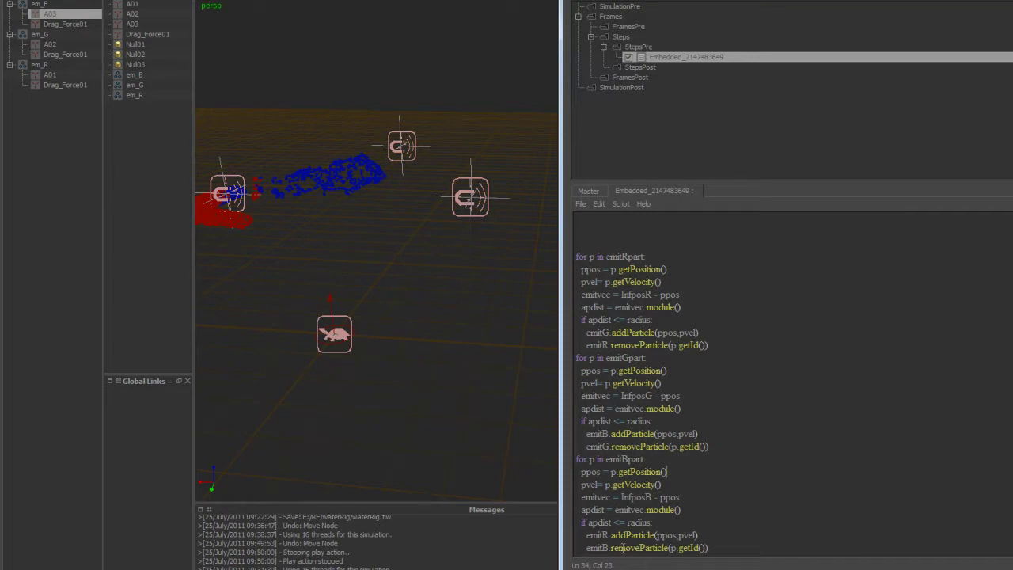
drag(587, 535, 651, 535)
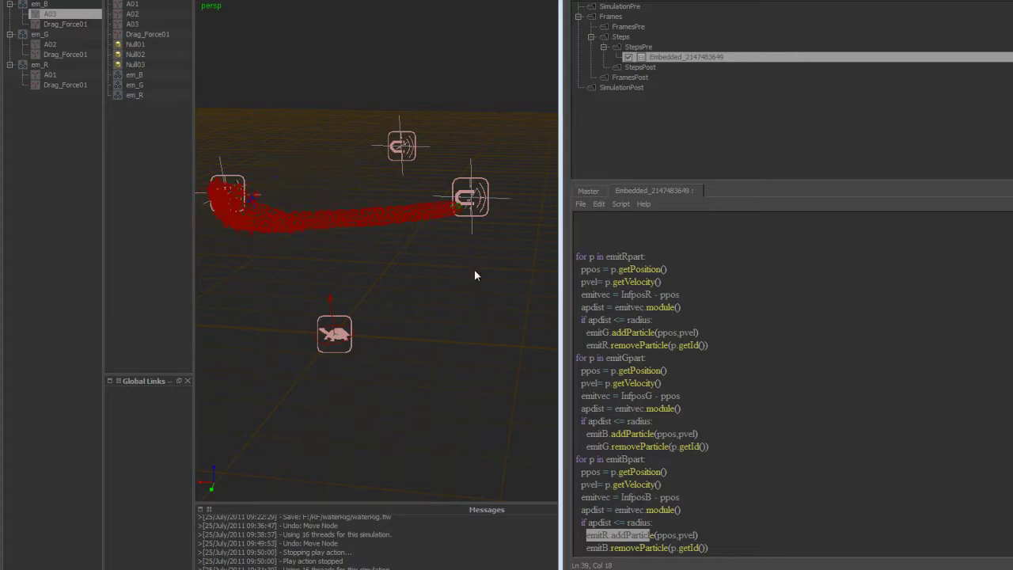
alt+drag(511, 163, 479, 335)
alt+middle_drag(478, 334, 442, 295)
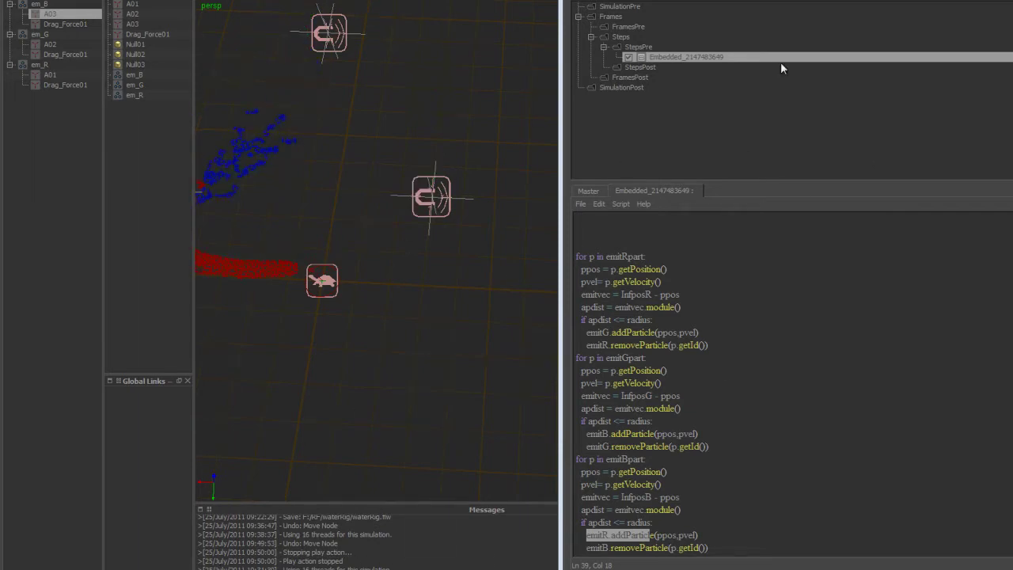
Step: Move the Simulation Events window back over the viewport and review the script from its definitions to the emitBpart loop
drag(760, 1, 615, 3)
click(528, 538)
scroll(668, 466, up, 5)
scroll(667, 466, down, 5)
scroll(667, 466, up, 5)
scroll(668, 466, down, 5)
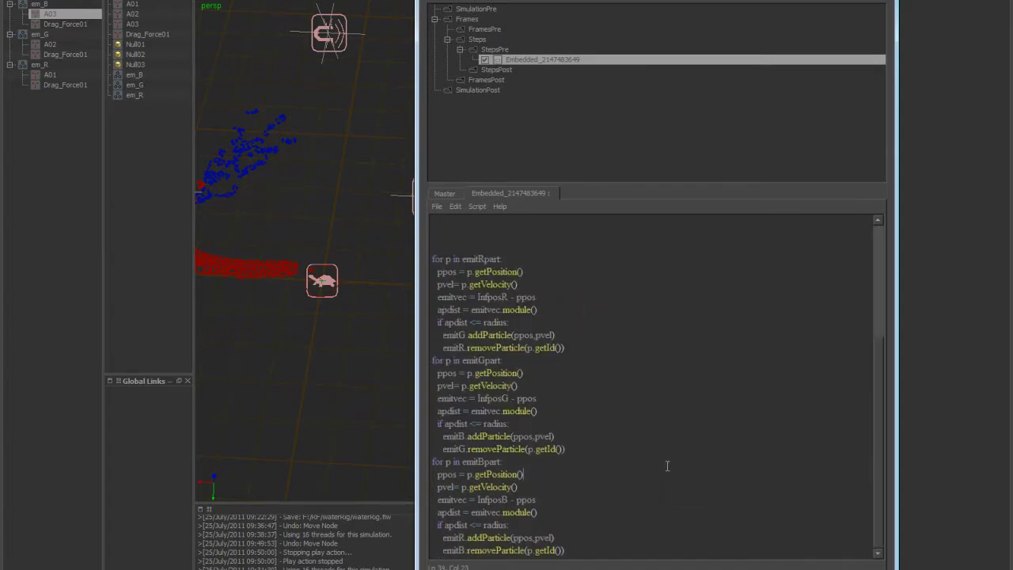
Step: Highlight the complete emitRpart block once more and place the text cursor at the end of its header line
scroll(667, 466, up, 1)
drag(550, 290, 548, 303)
click(548, 303)
drag(564, 385, 432, 297)
click(533, 298)
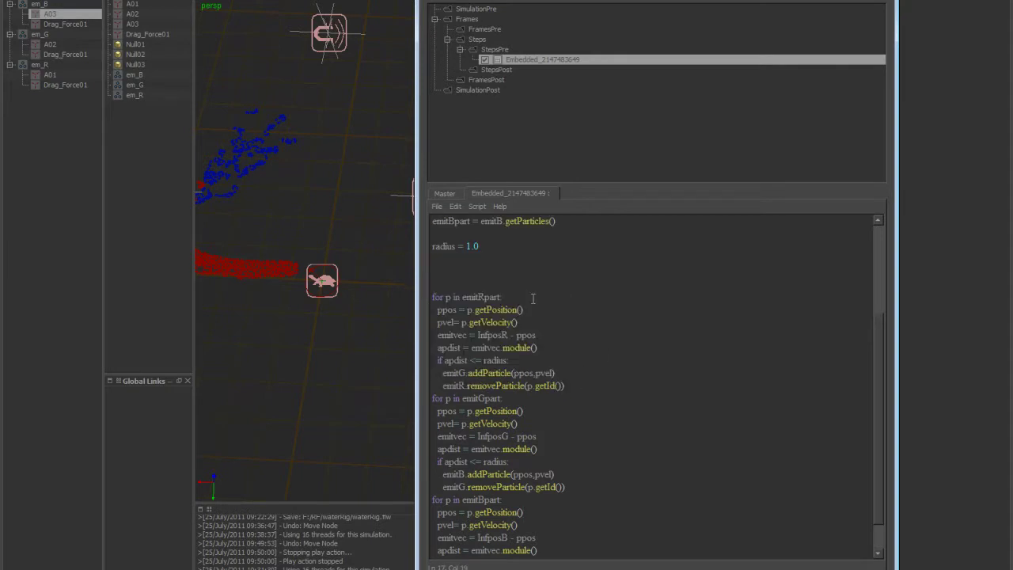